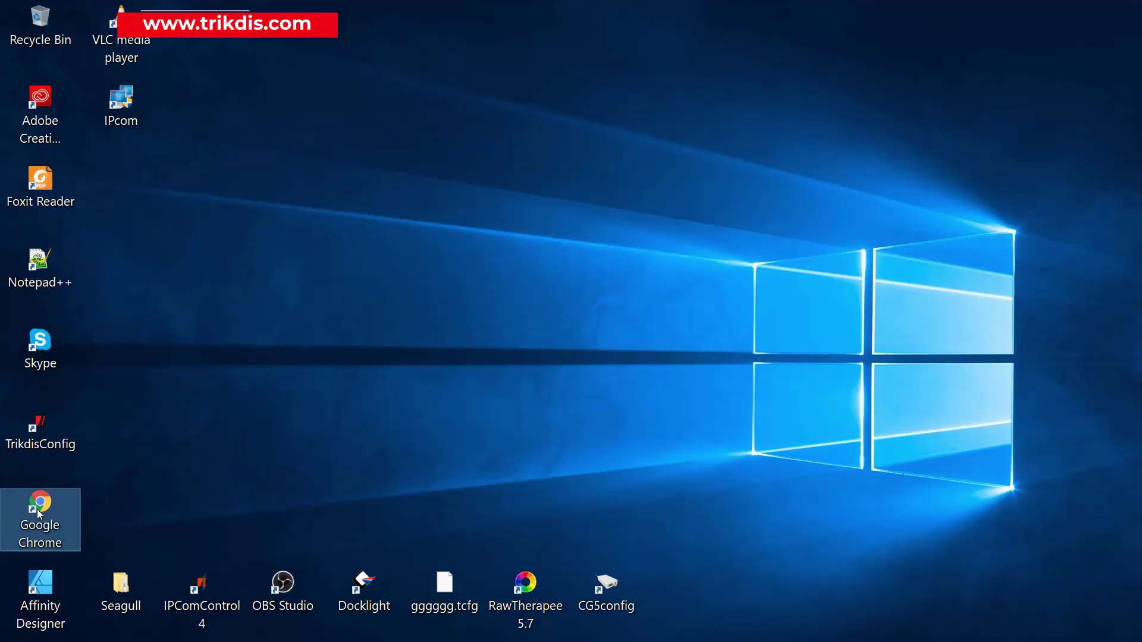
Go to trikdis.com and open the Ethernet communicator E16 product page.
{"action": "type", "text": "trikdis.com"}
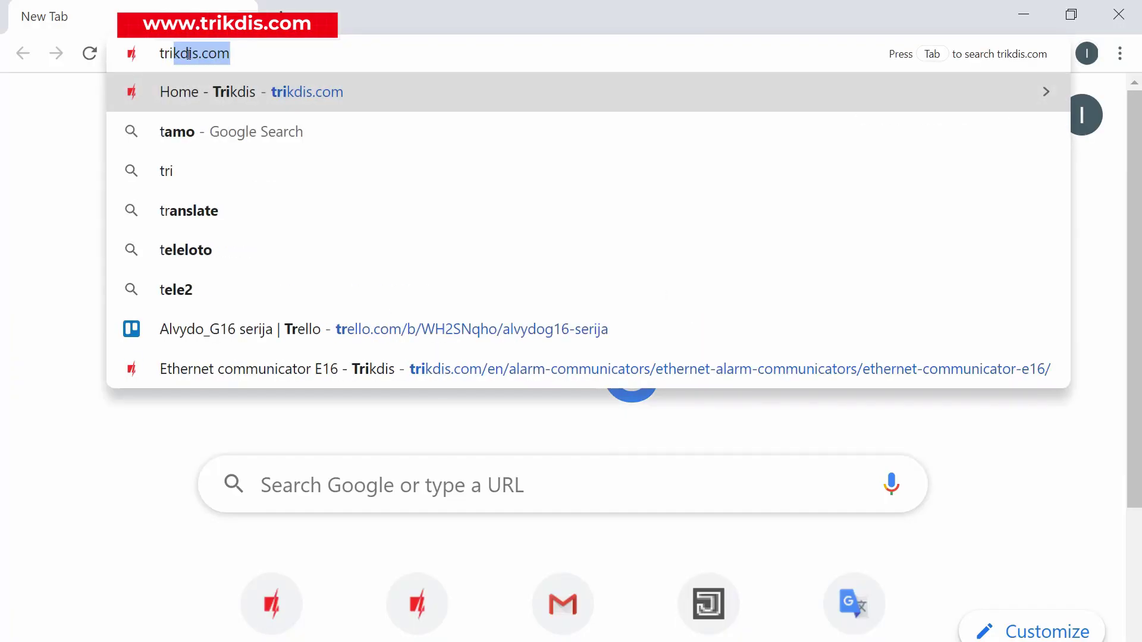
{"action": "type", "text": "k"}
{"action": "key", "text": "Return"}
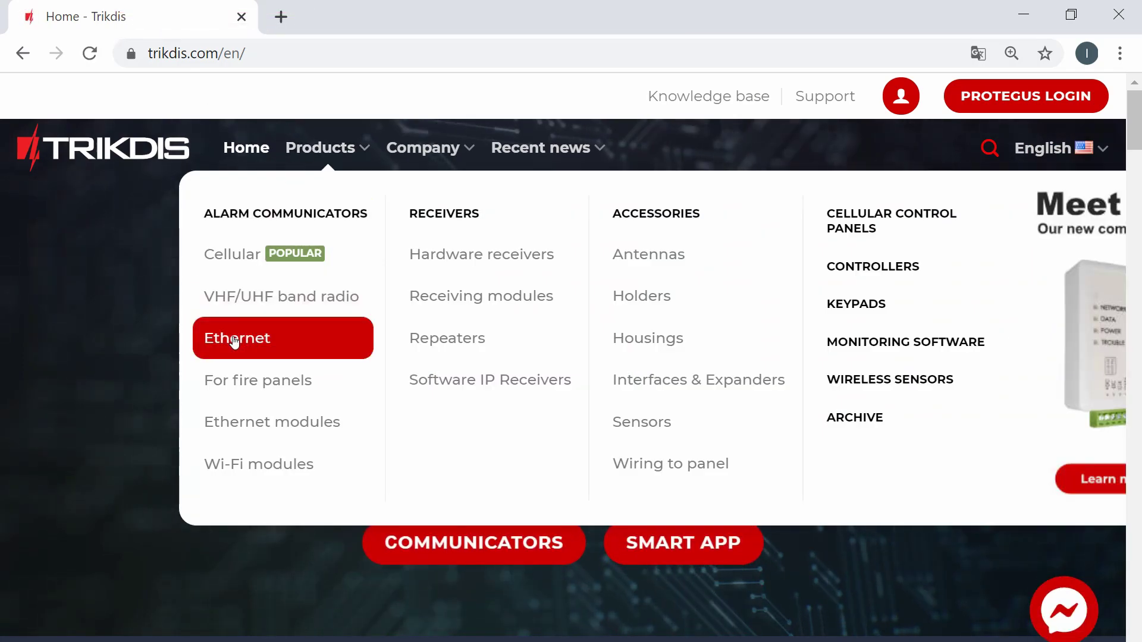
{"action": "left_click", "coordinate": [235, 341]}
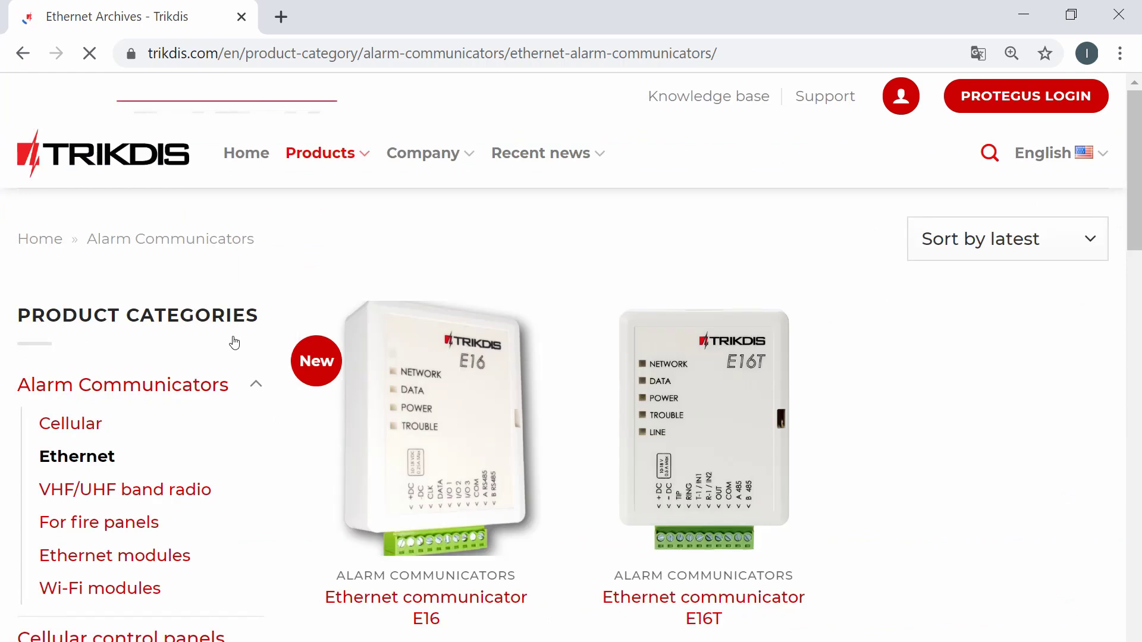
{"action": "scroll", "coordinate": [467, 400], "scroll_direction": "down", "scroll_amount": 2}
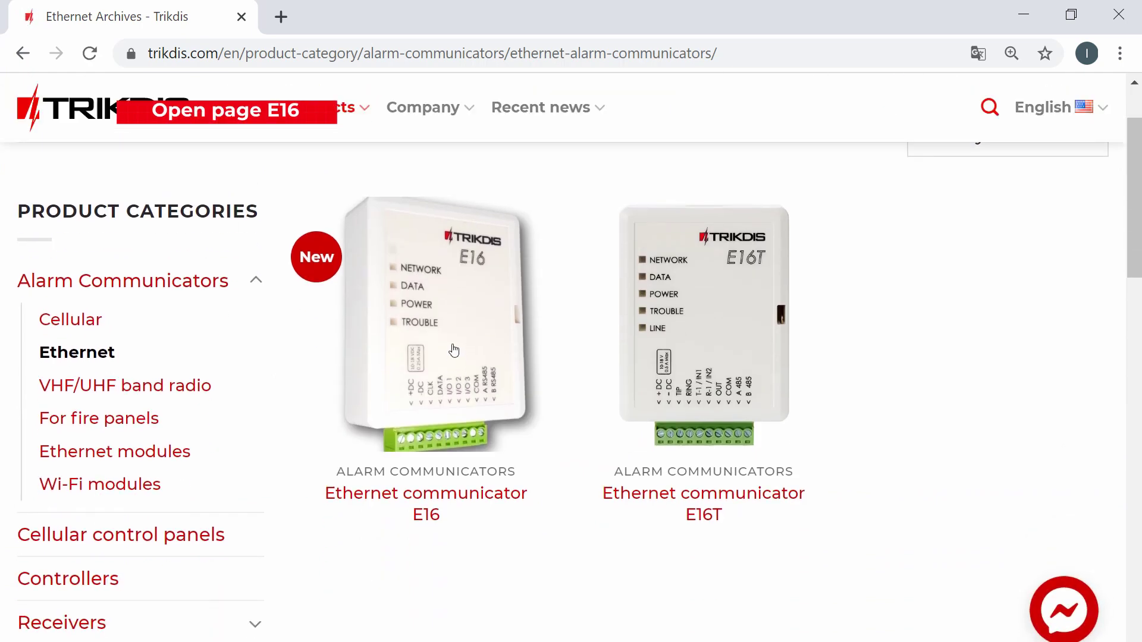
{"action": "left_click", "coordinate": [454, 349]}
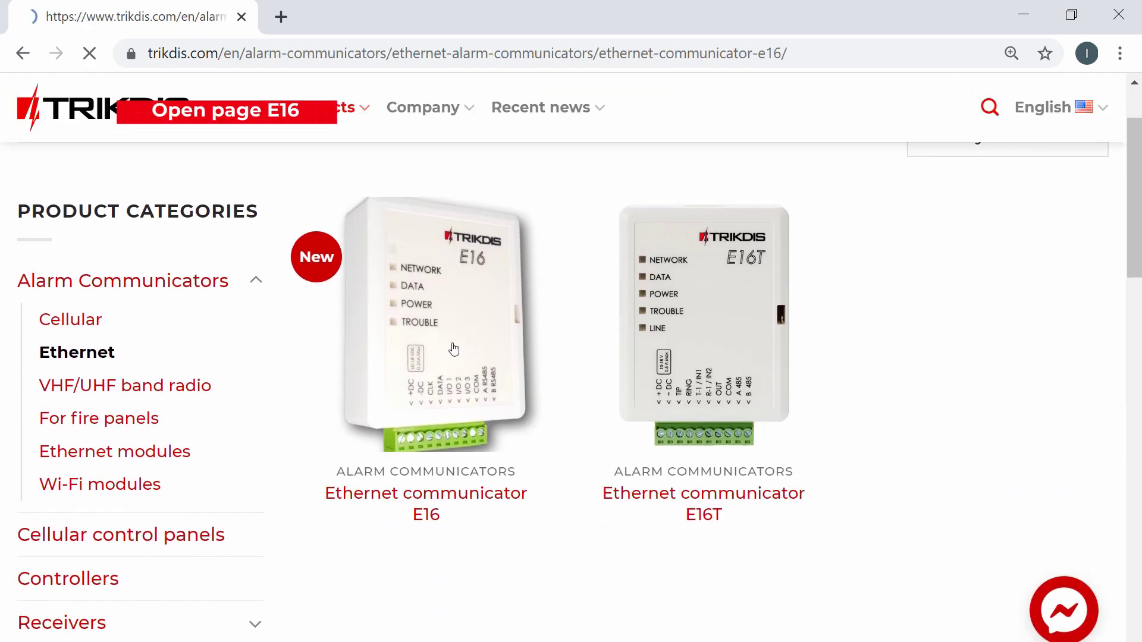
Download the full TrikdisConfig package from the E16 downloads and open the E16 User Manual.
{"action": "scroll", "coordinate": [454, 350], "scroll_direction": "down", "scroll_amount": 3}
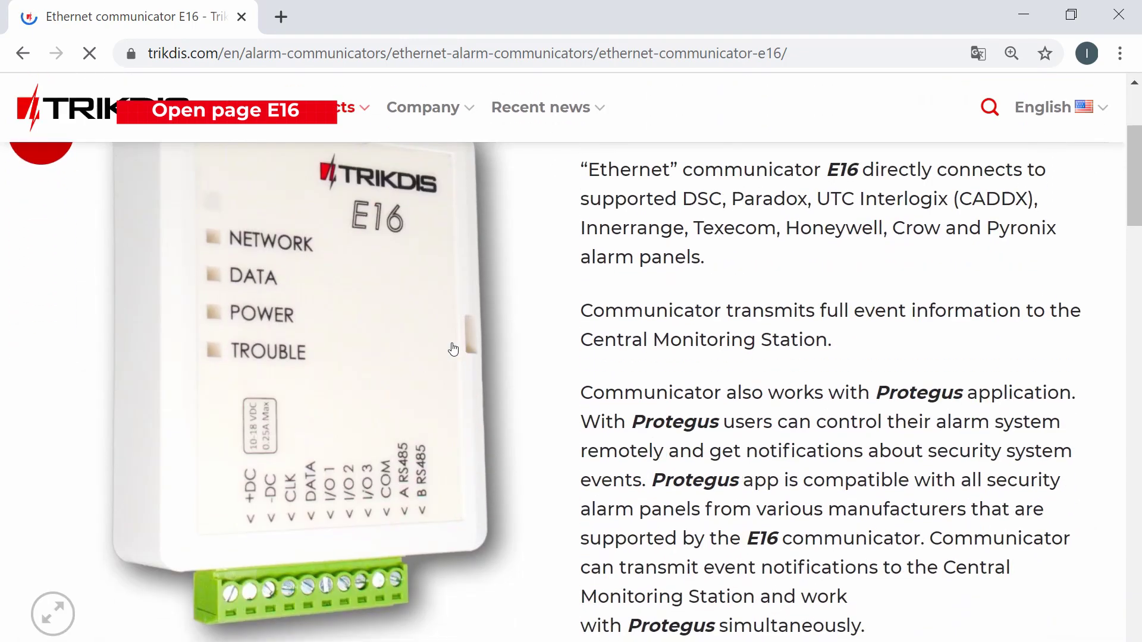
{"action": "scroll", "coordinate": [454, 350], "scroll_direction": "down", "scroll_amount": 3}
{"action": "scroll", "coordinate": [454, 349], "scroll_direction": "down", "scroll_amount": 6}
{"action": "scroll", "coordinate": [454, 349], "scroll_direction": "down", "scroll_amount": 5}
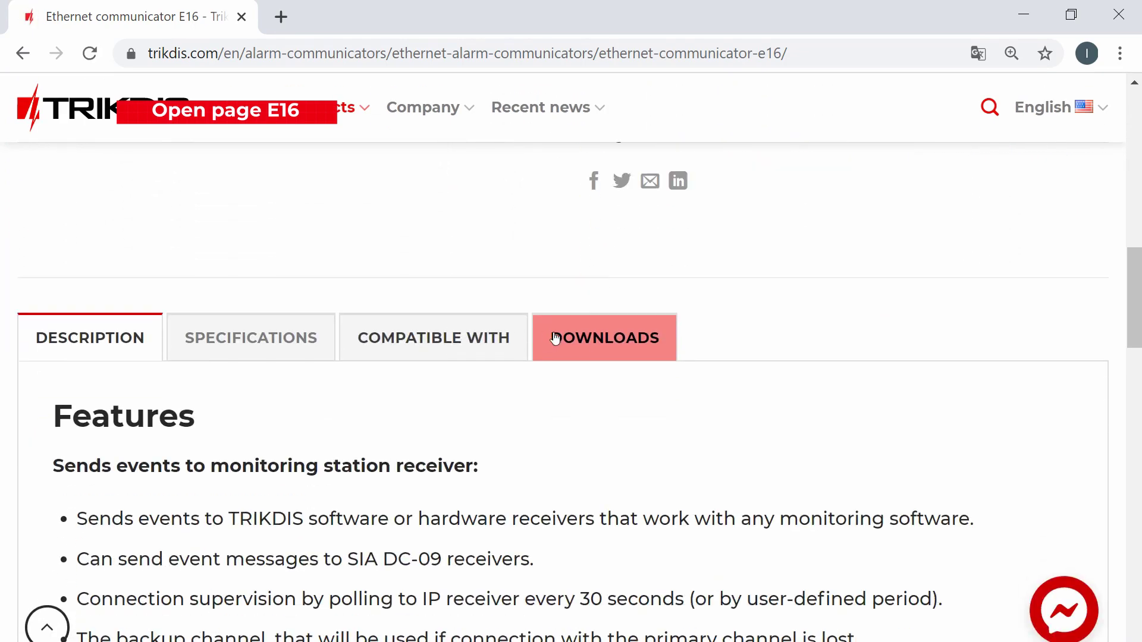
{"action": "left_click", "coordinate": [600, 339]}
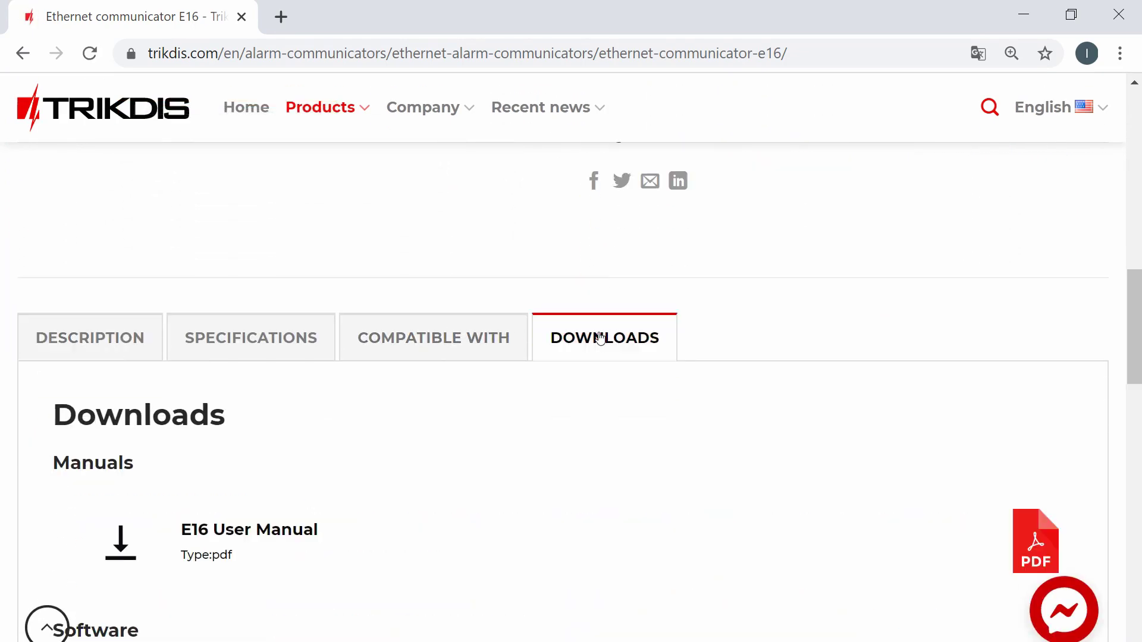
{"action": "scroll", "coordinate": [600, 338], "scroll_direction": "down", "scroll_amount": 2}
{"action": "scroll", "coordinate": [600, 338], "scroll_direction": "down", "scroll_amount": 2}
{"action": "scroll", "coordinate": [601, 338], "scroll_direction": "down", "scroll_amount": 1}
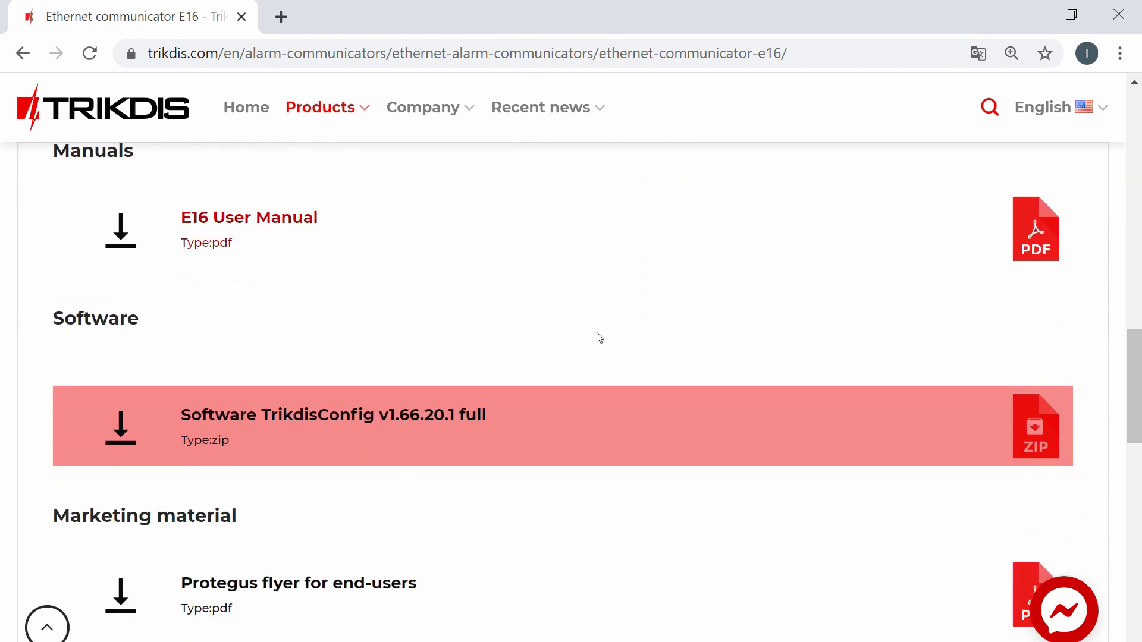
{"action": "left_click", "coordinate": [389, 416]}
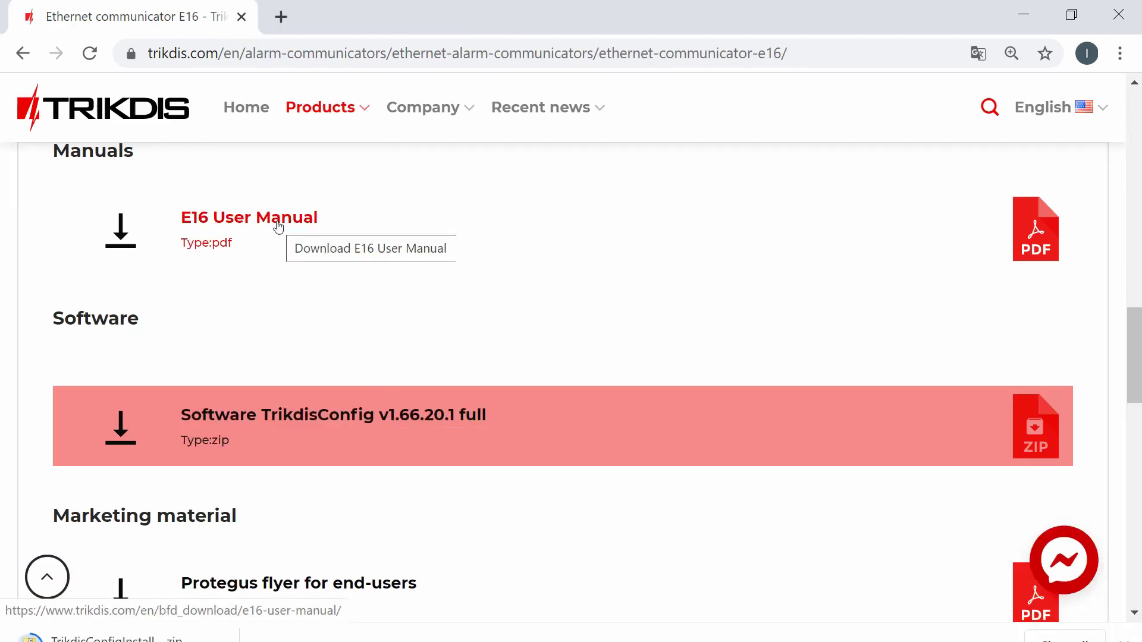
{"action": "left_click", "coordinate": [278, 227]}
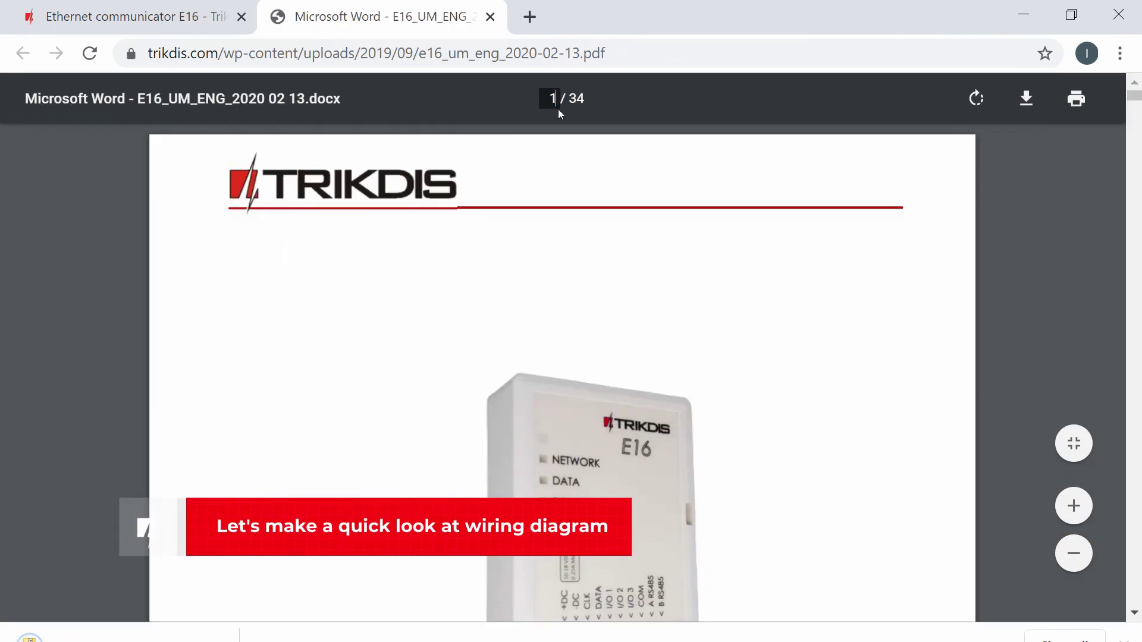
Jump to page 11 of the E16 manual and scroll to the wiring diagrams.
{"action": "key", "text": "Return"}
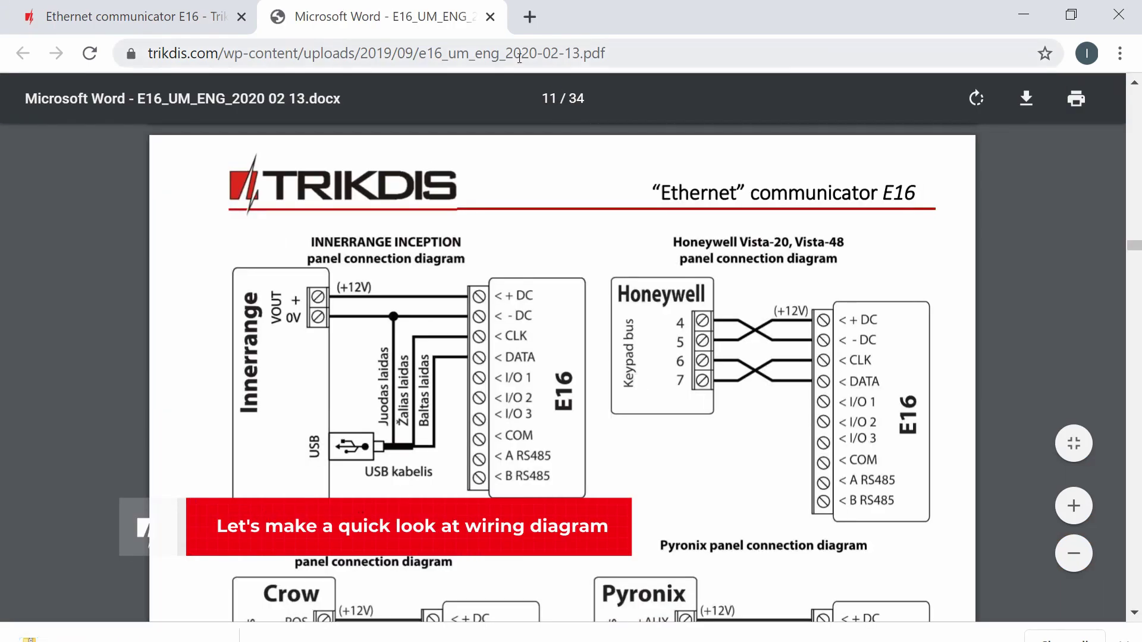
{"action": "scroll", "coordinate": [609, 345], "scroll_direction": "down", "scroll_amount": 2}
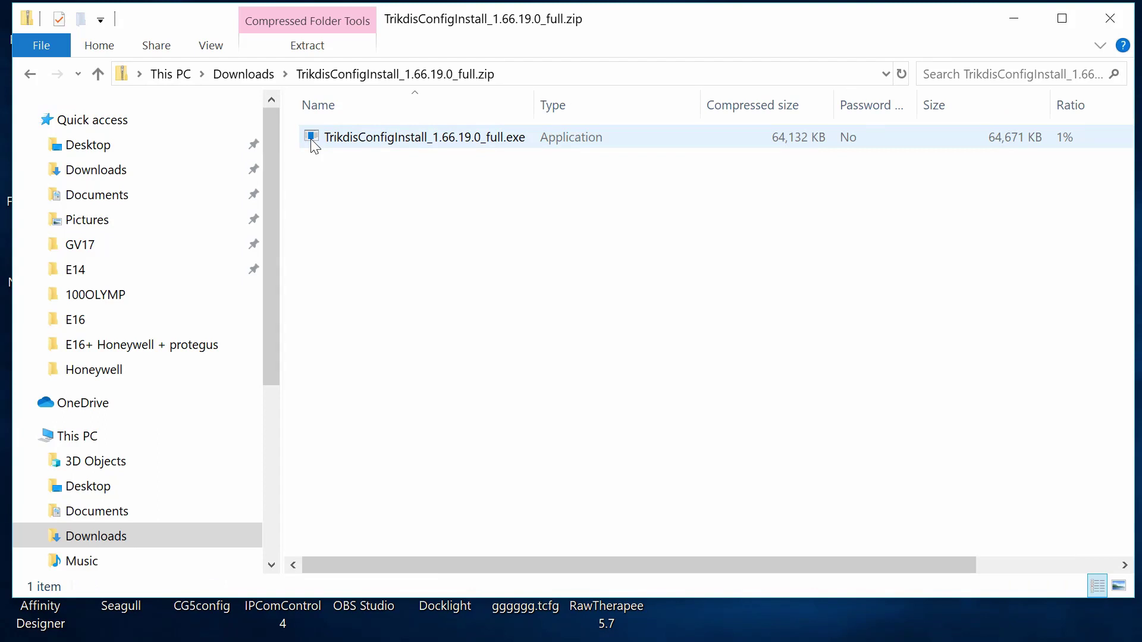
Run the TrikdisConfig installer past the SmartScreen warning and finish setup with the default install folder.
{"action": "left_click", "coordinate": [314, 143]}
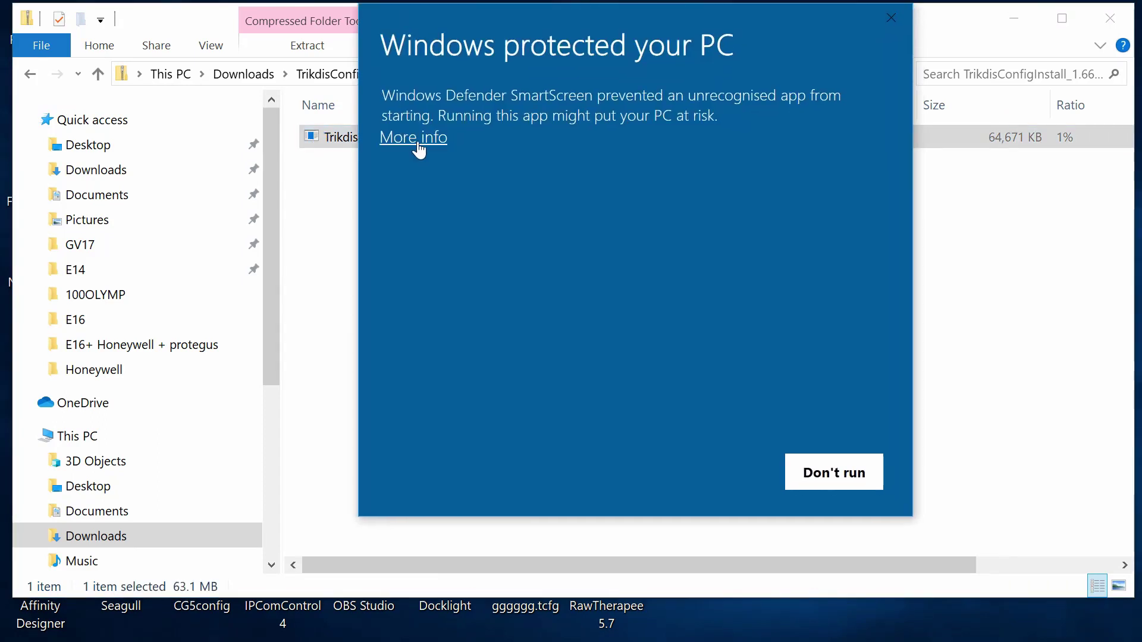
{"action": "left_click", "coordinate": [414, 139]}
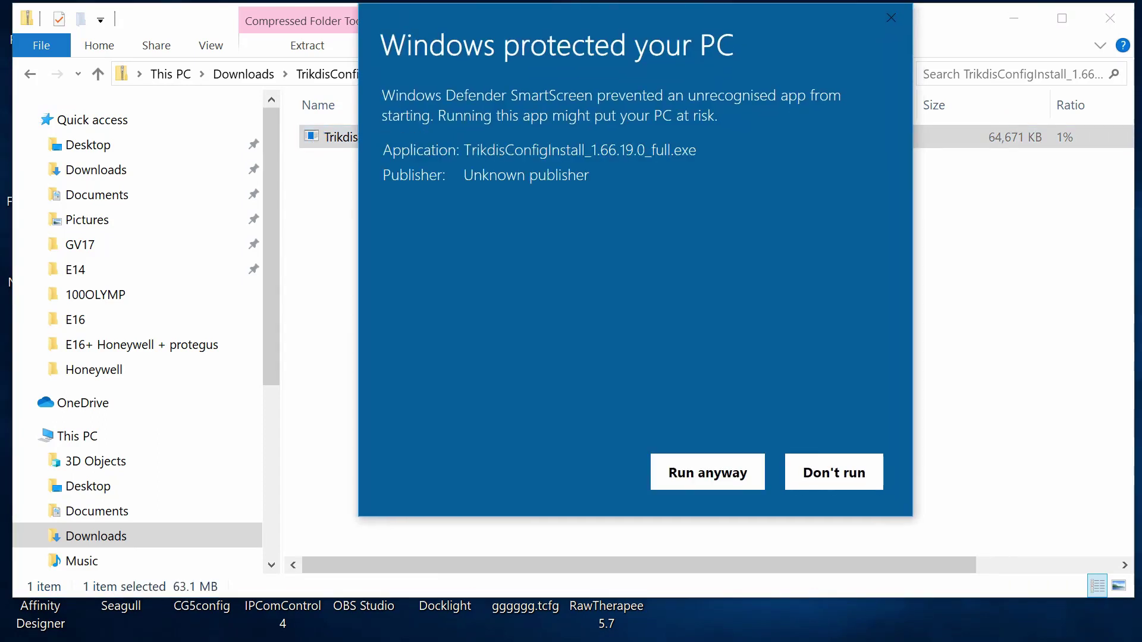
{"action": "left_click", "coordinate": [706, 474]}
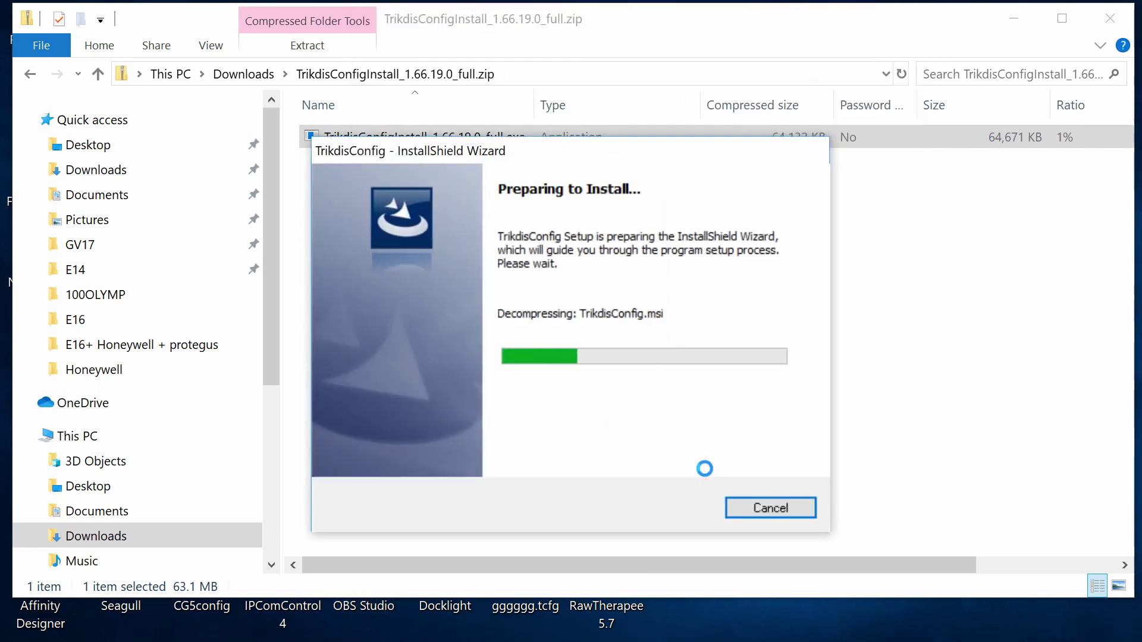
{"action": "left_click", "coordinate": [1014, 18]}
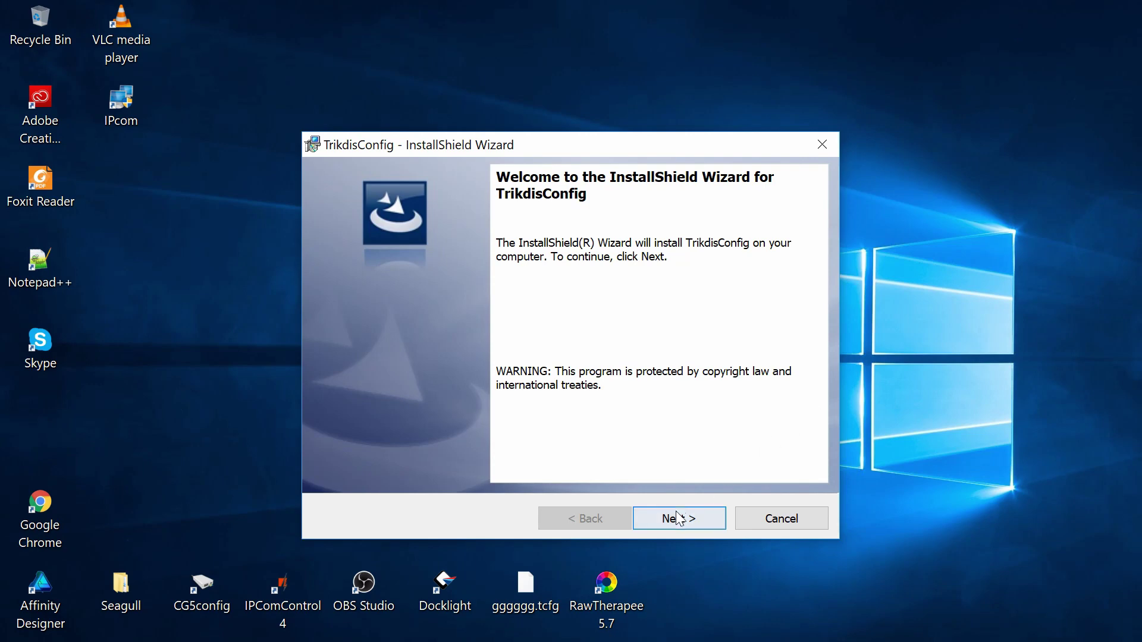
{"action": "left_click", "coordinate": [678, 519]}
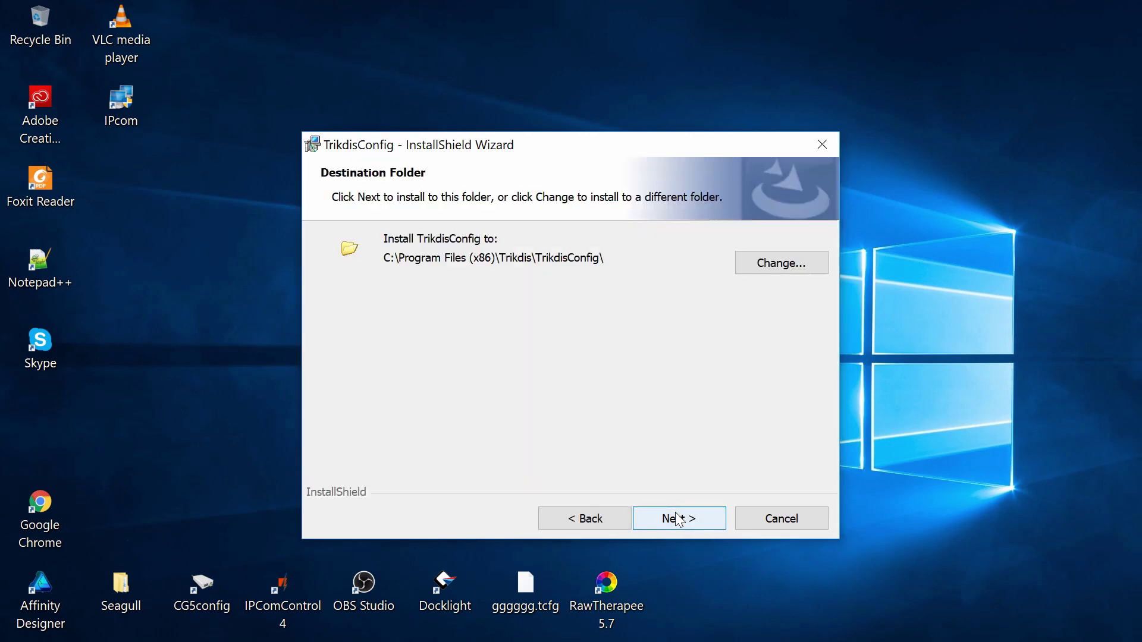
{"action": "left_click", "coordinate": [679, 519]}
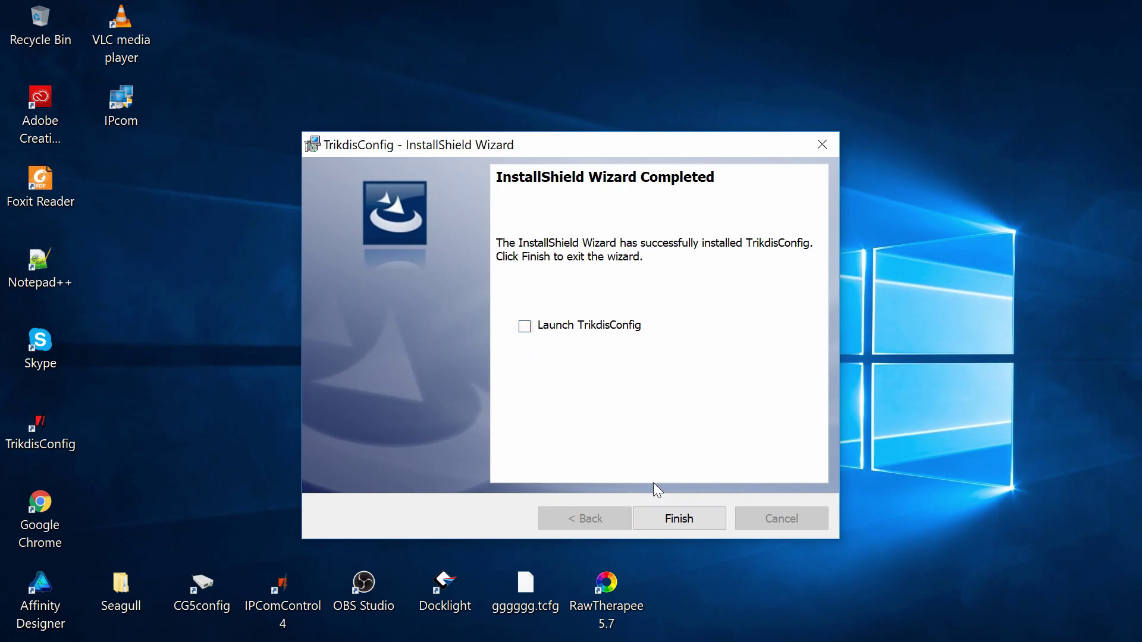
{"action": "left_click", "coordinate": [683, 519]}
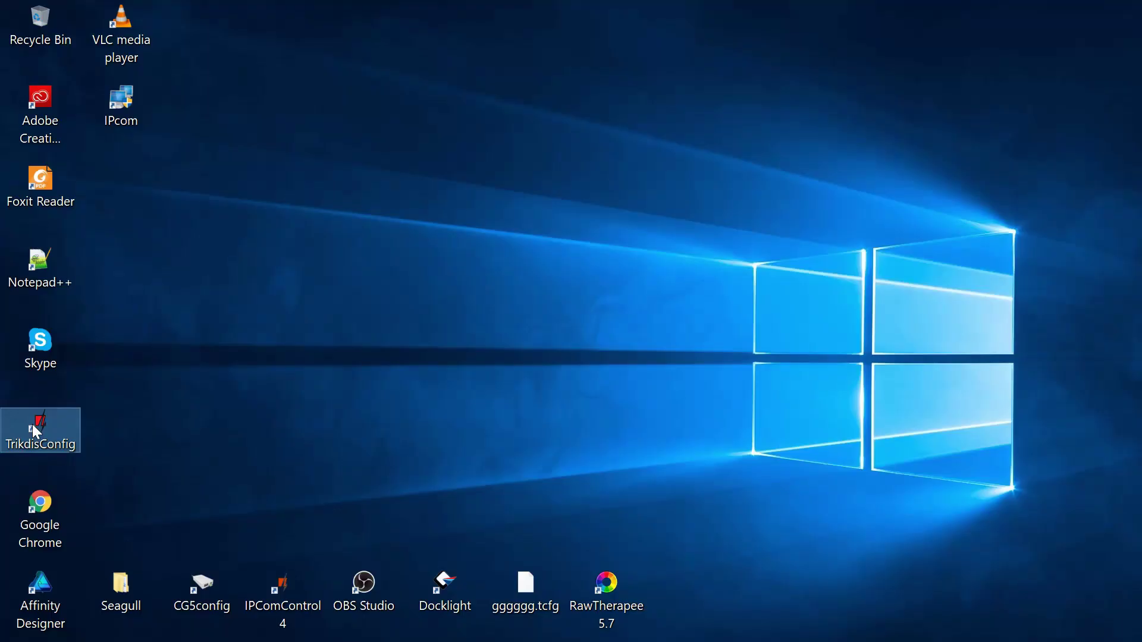
Launch TrikdisConfig and select Honeywell Vista 15, 20, 48 as the security panel model.
{"action": "double_click", "coordinate": [33, 424]}
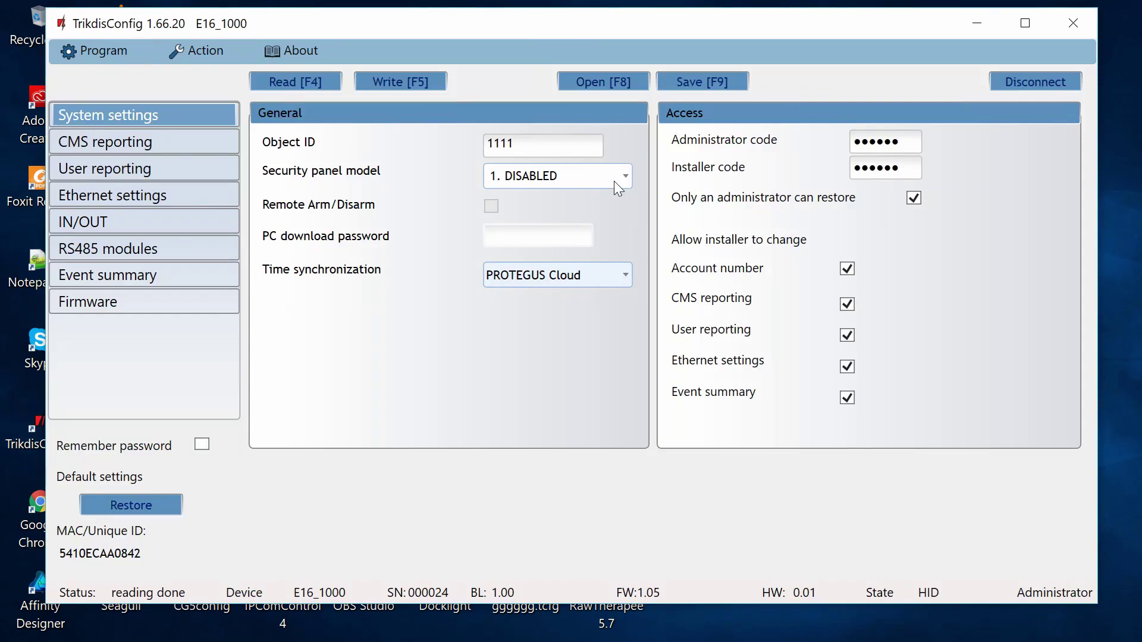
{"action": "left_click", "coordinate": [616, 184]}
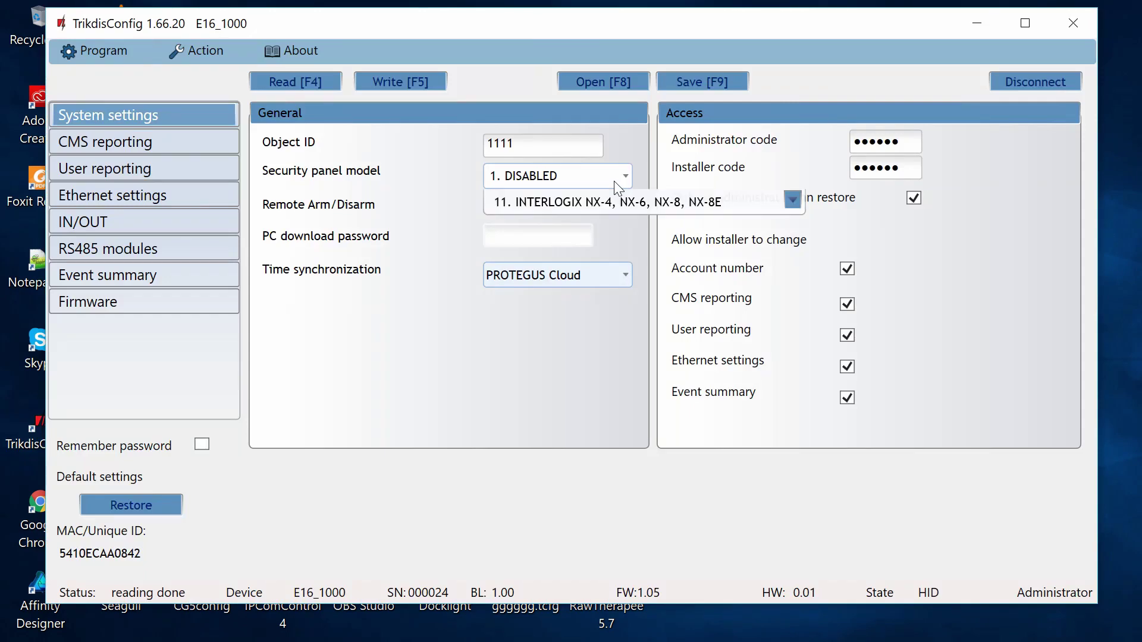
{"action": "scroll", "coordinate": [616, 364], "scroll_direction": "down", "scroll_amount": 2}
{"action": "scroll", "coordinate": [617, 369], "scroll_direction": "down", "scroll_amount": 1}
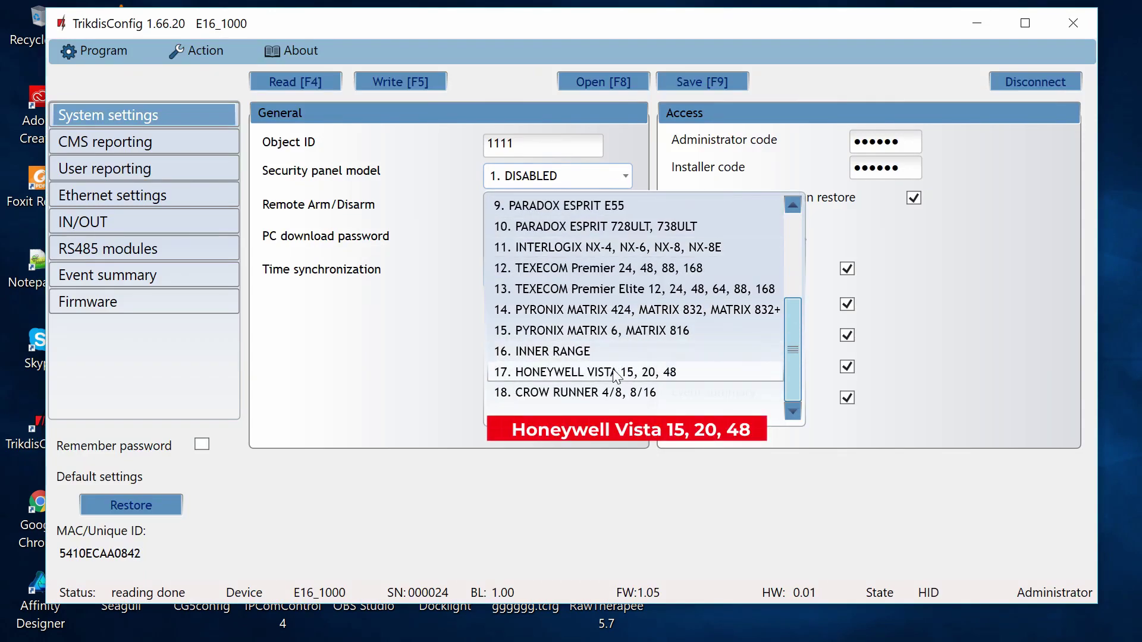
{"action": "left_click", "coordinate": [617, 373]}
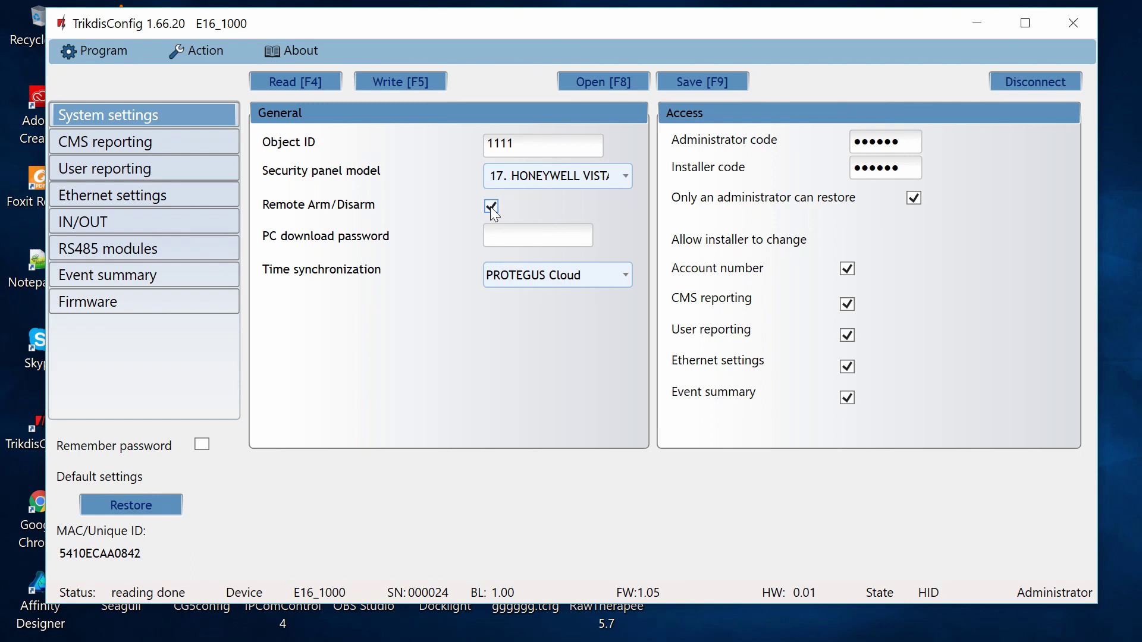
Enable the PROTEGUS Cloud connection, write the settings to the E16, and close TrikdisConfig.
{"action": "left_click", "coordinate": [208, 176]}
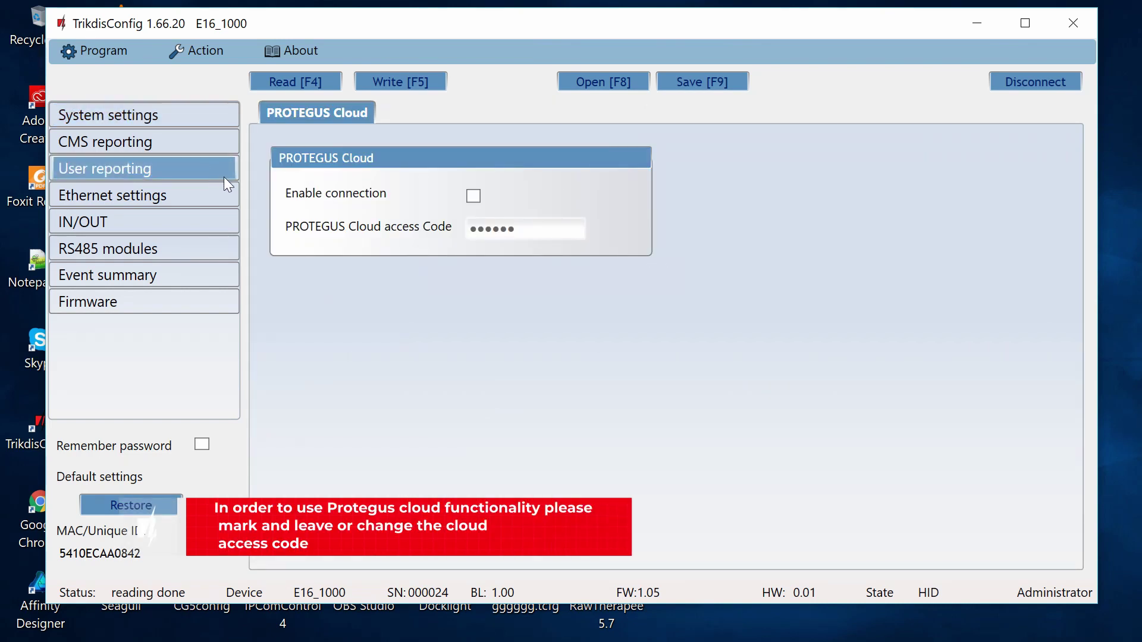
{"action": "left_click", "coordinate": [474, 198]}
{"action": "left_click", "coordinate": [213, 205]}
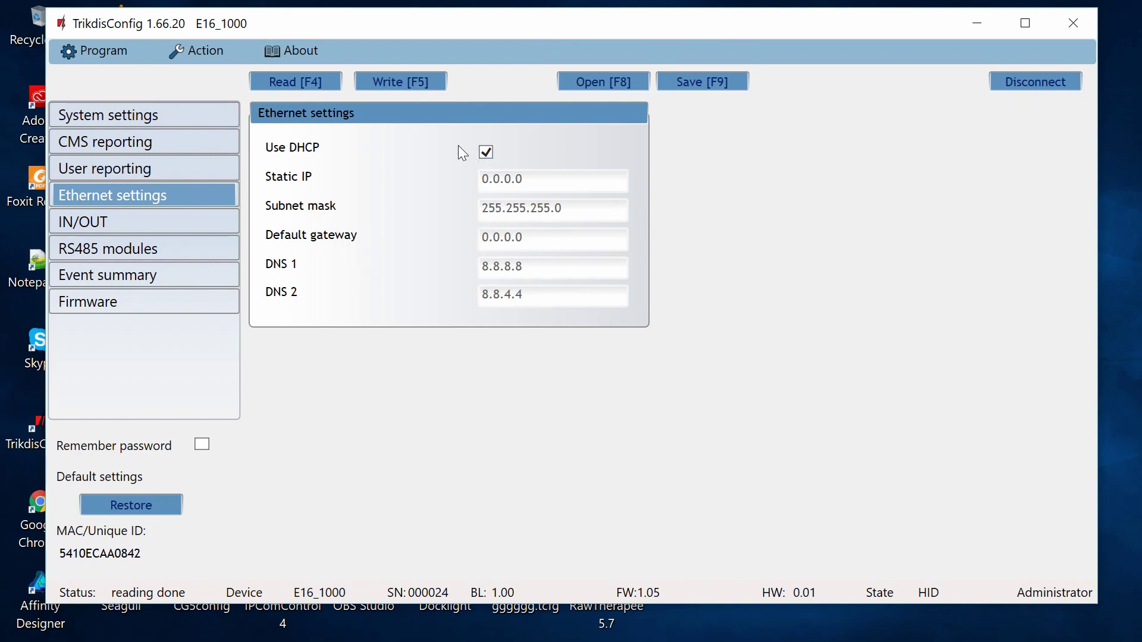
{"action": "left_click", "coordinate": [398, 83]}
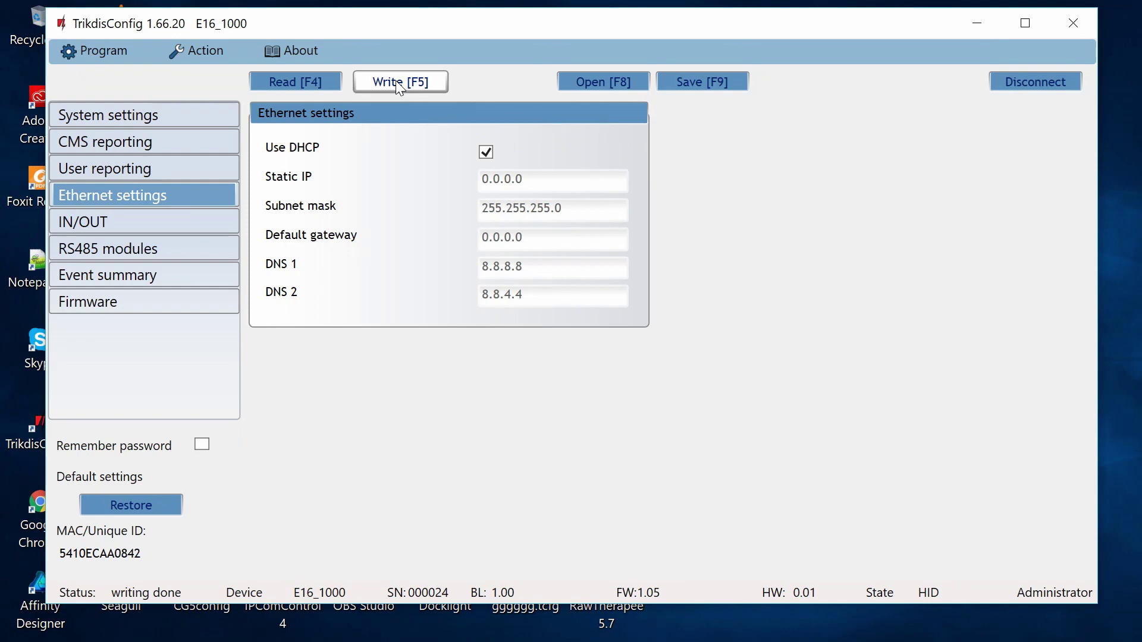
{"action": "left_click", "coordinate": [1076, 25]}
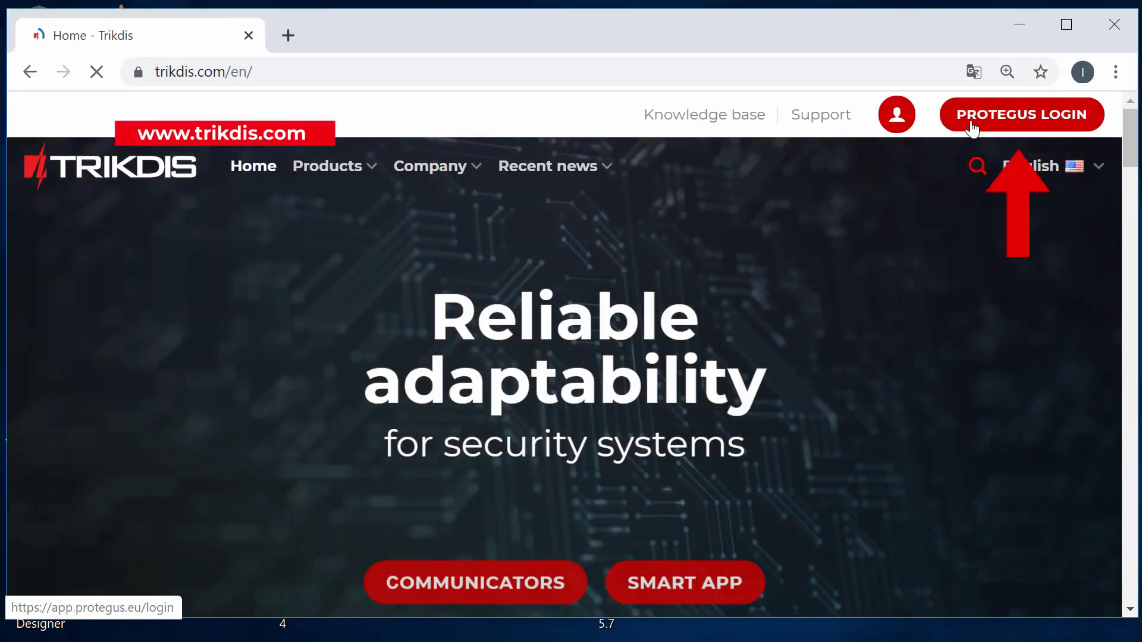
{"action": "left_click", "coordinate": [972, 116]}
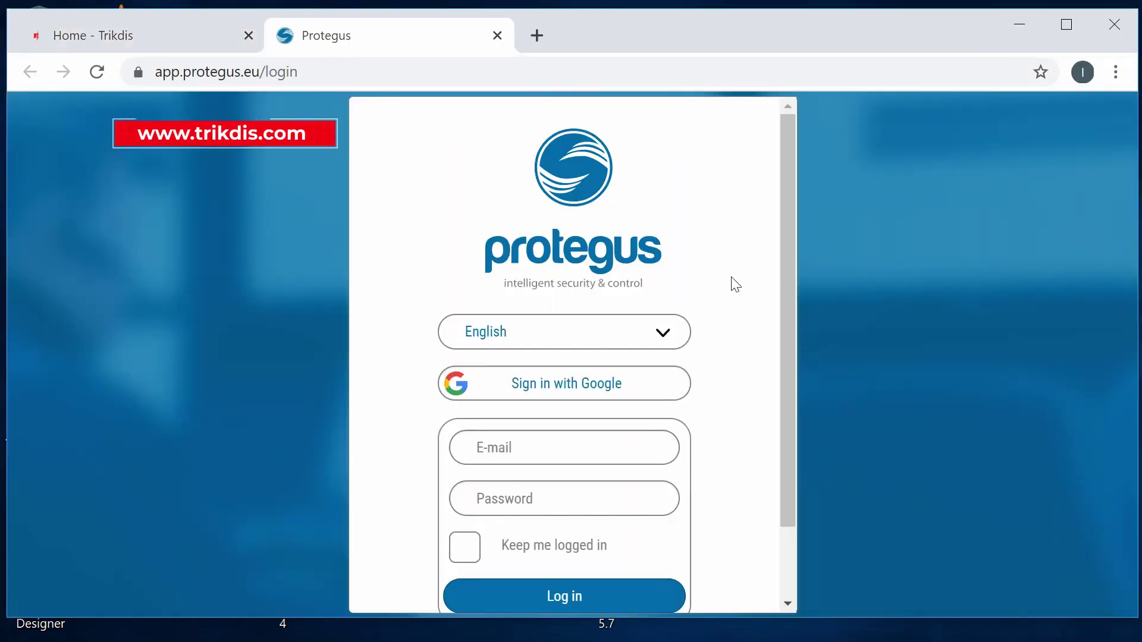
{"action": "left_click", "coordinate": [535, 361]}
{"action": "left_click", "coordinate": [571, 410]}
{"action": "key", "text": "Tab"}
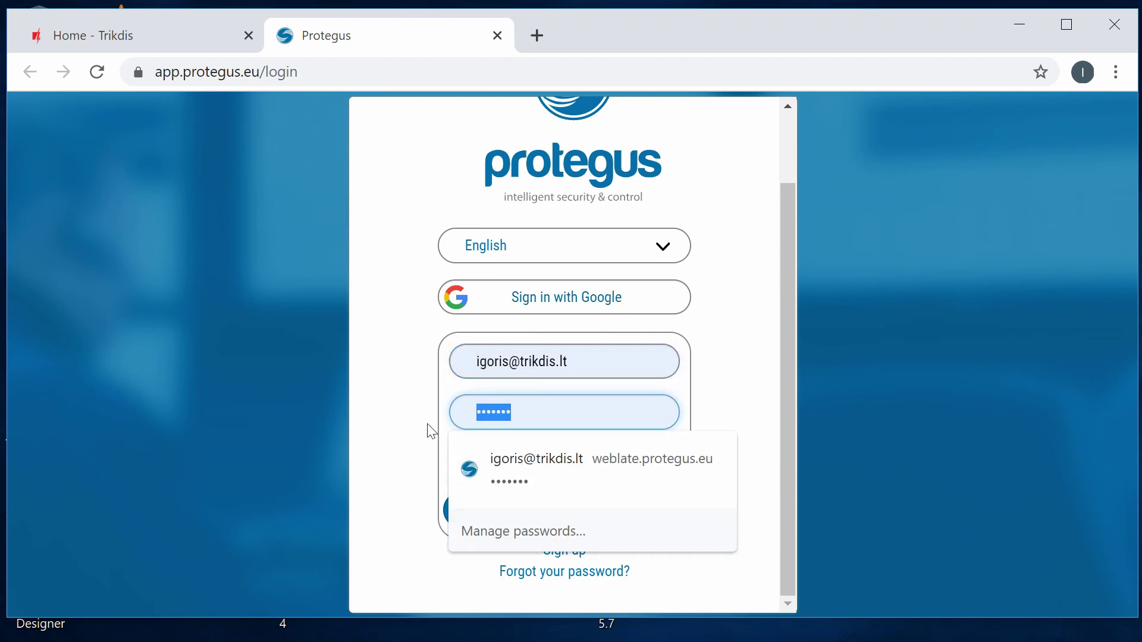
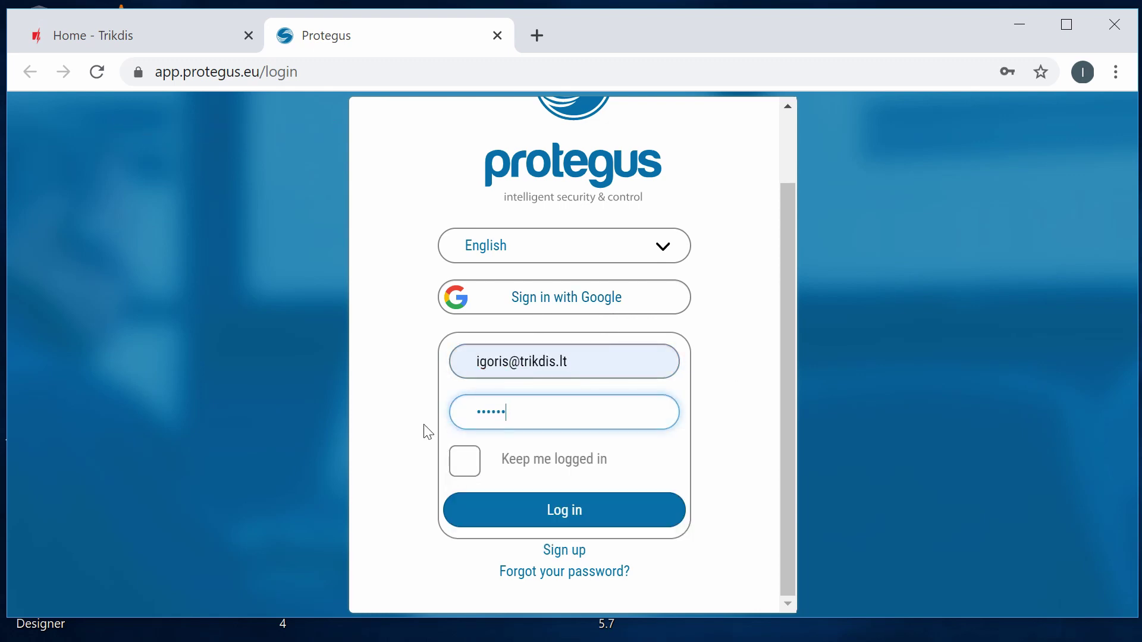
{"action": "left_click", "coordinate": [570, 512]}
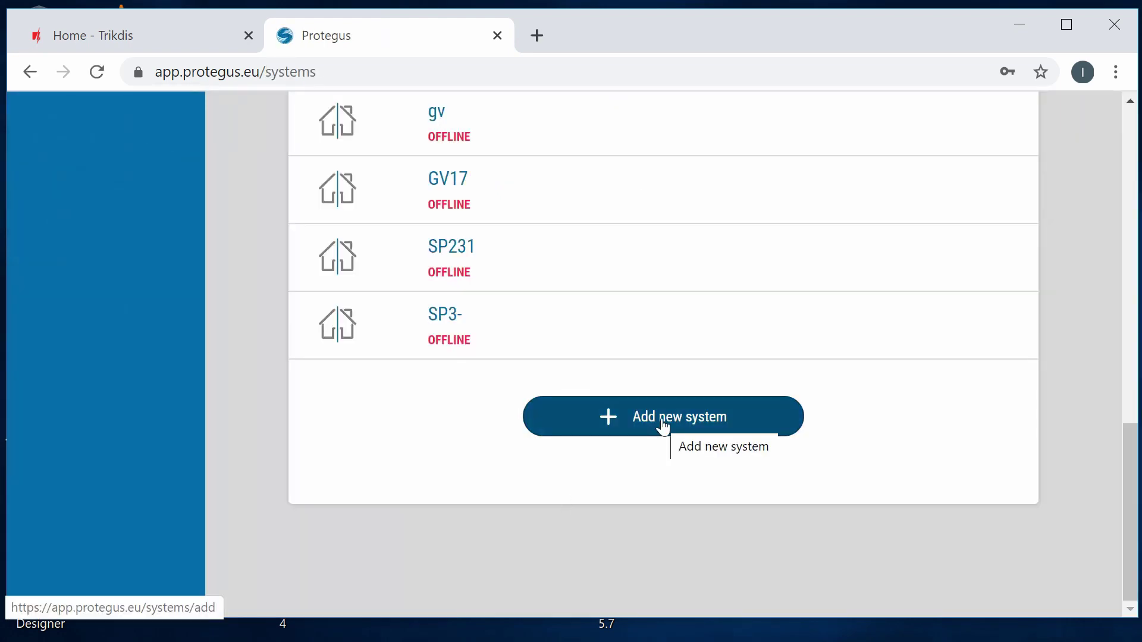
Add a new Protegus system using unique ID 5410ECAA0842.
{"action": "left_click", "coordinate": [664, 427]}
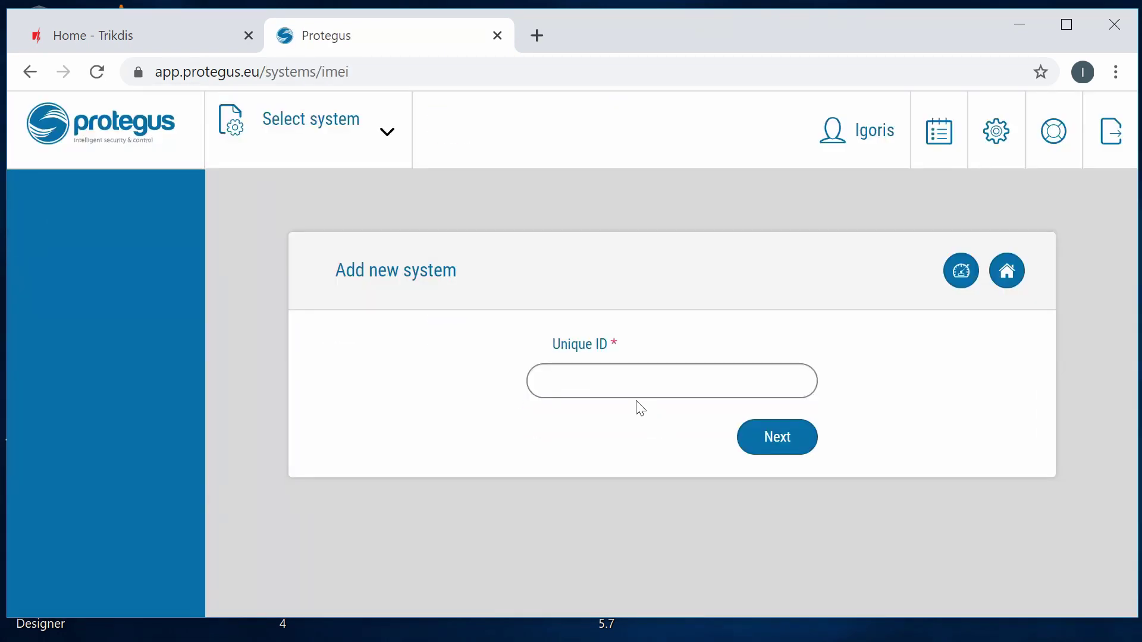
{"action": "key", "text": "Down"}
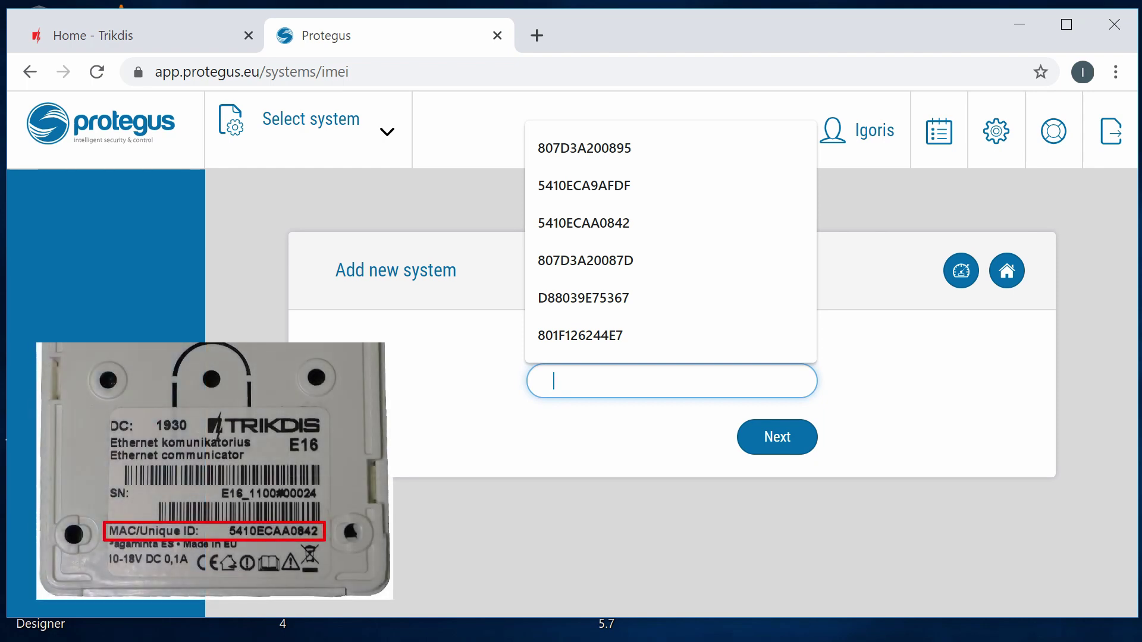
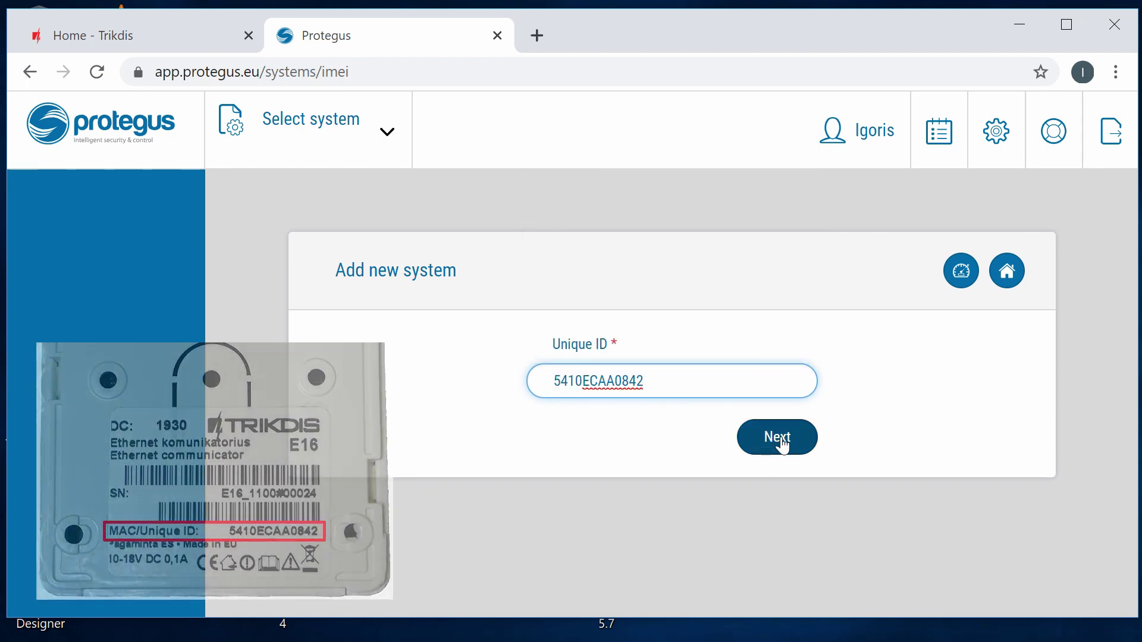
{"action": "left_click", "coordinate": [783, 443]}
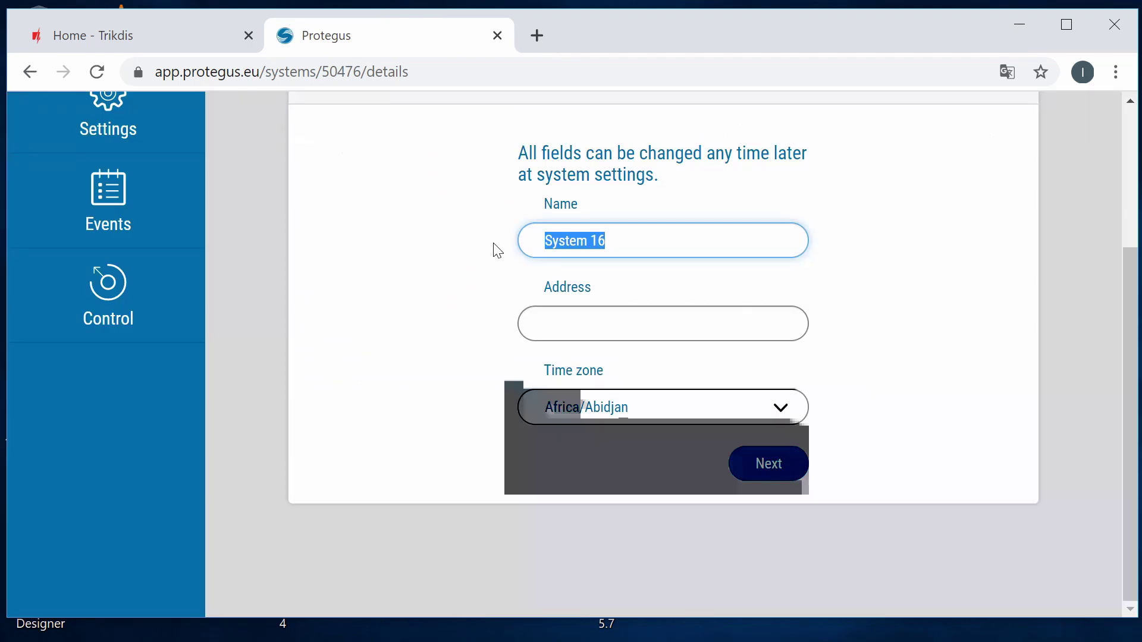
Name the system E16 with Europe/Athens time zone, save it, and view its events.
{"action": "type", "text": "E16"}
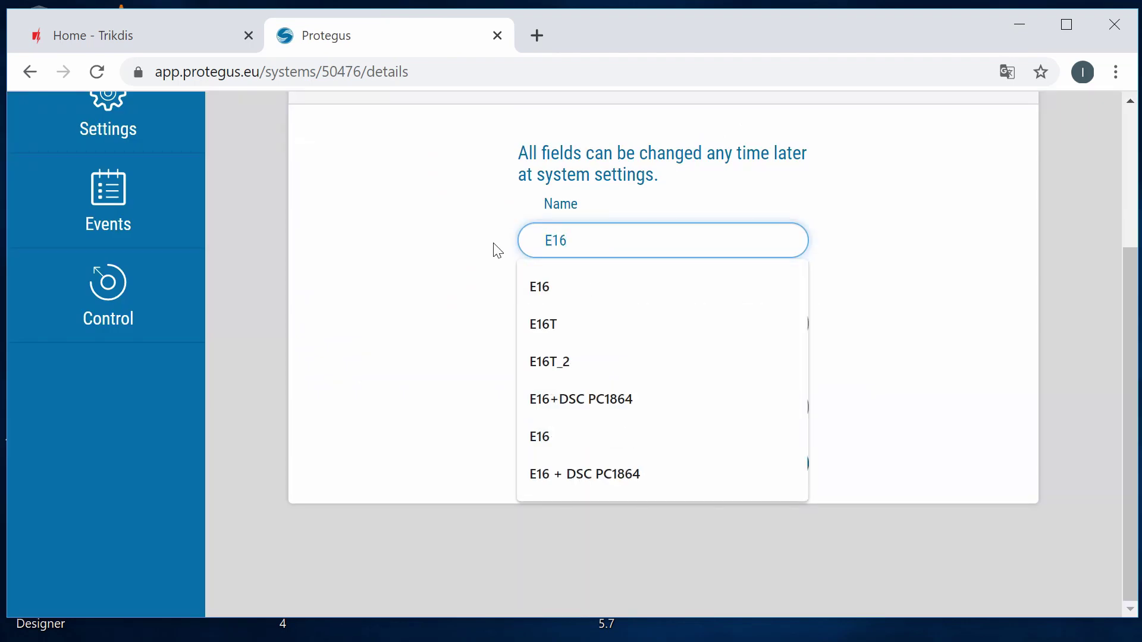
{"action": "left_click", "coordinate": [463, 302]}
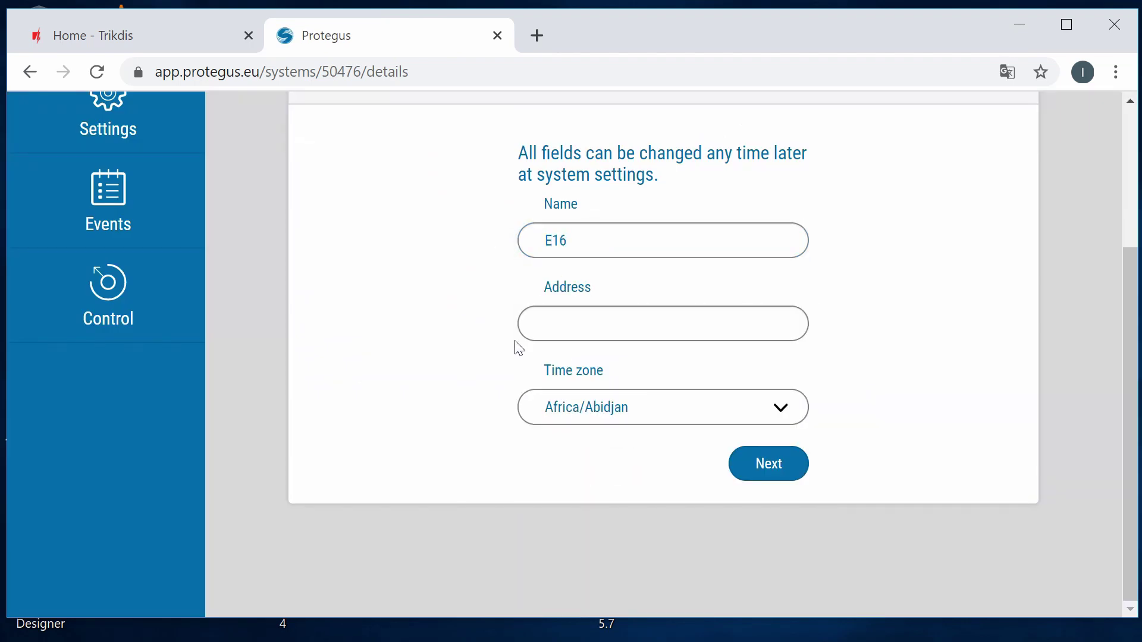
{"action": "left_click", "coordinate": [668, 411]}
{"action": "type", "text": "eur"}
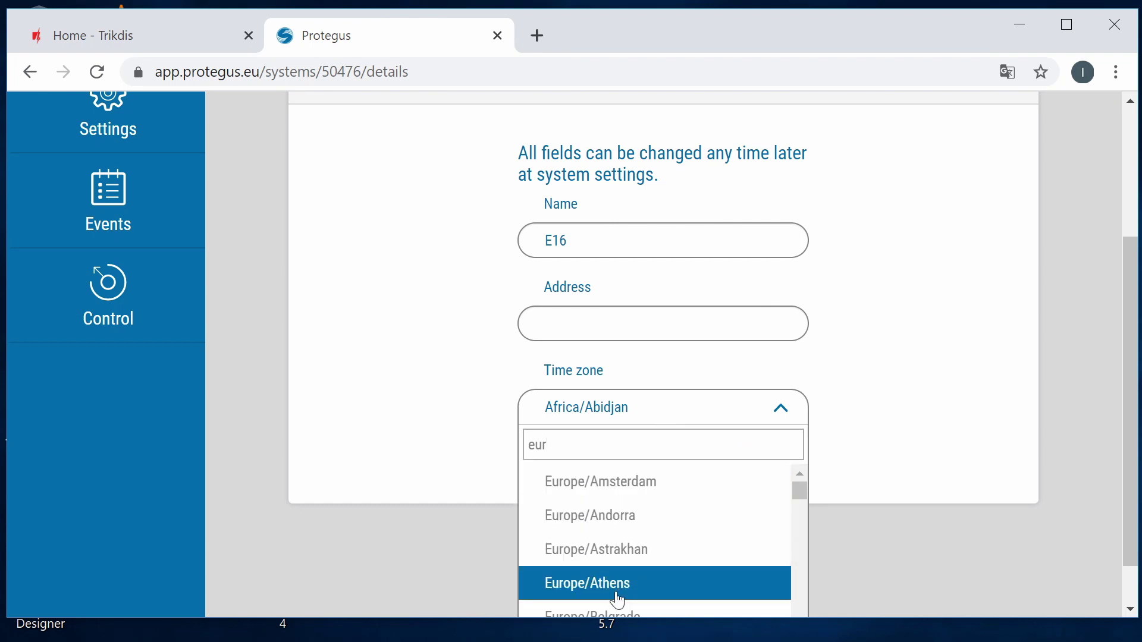
{"action": "left_click", "coordinate": [618, 592]}
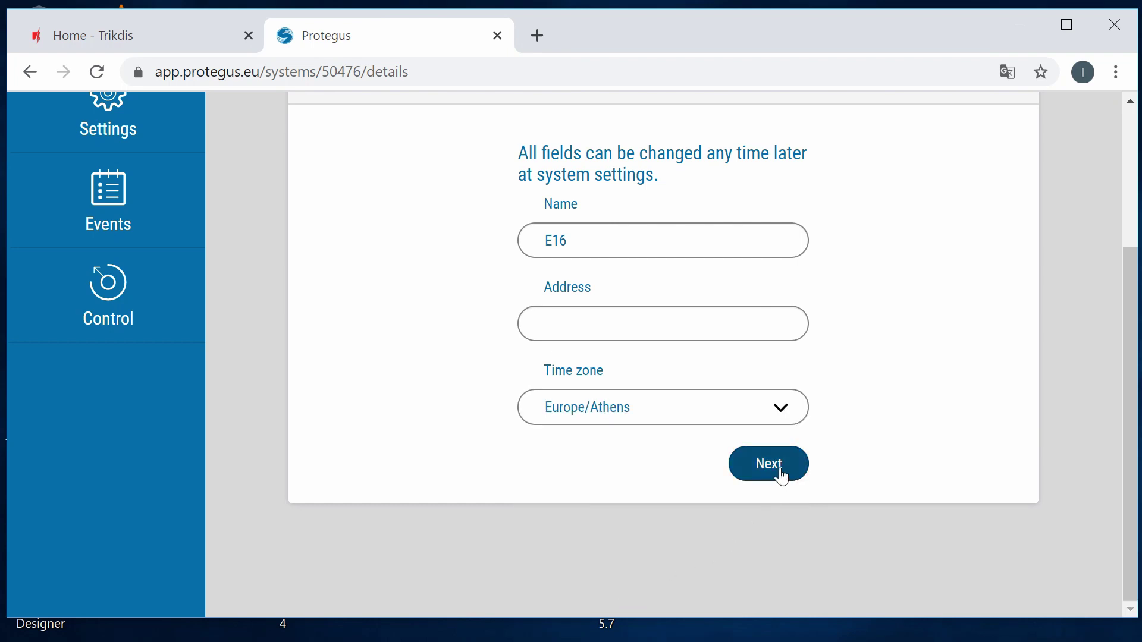
{"action": "left_click", "coordinate": [781, 475]}
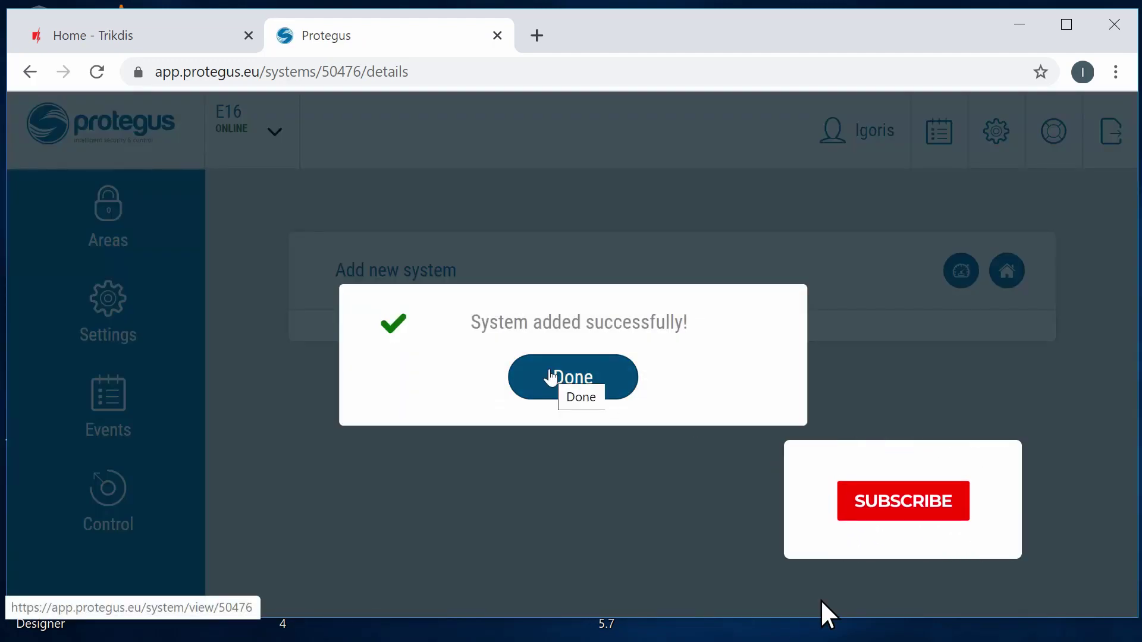
{"action": "left_click", "coordinate": [551, 377]}
{"action": "left_click", "coordinate": [102, 405]}
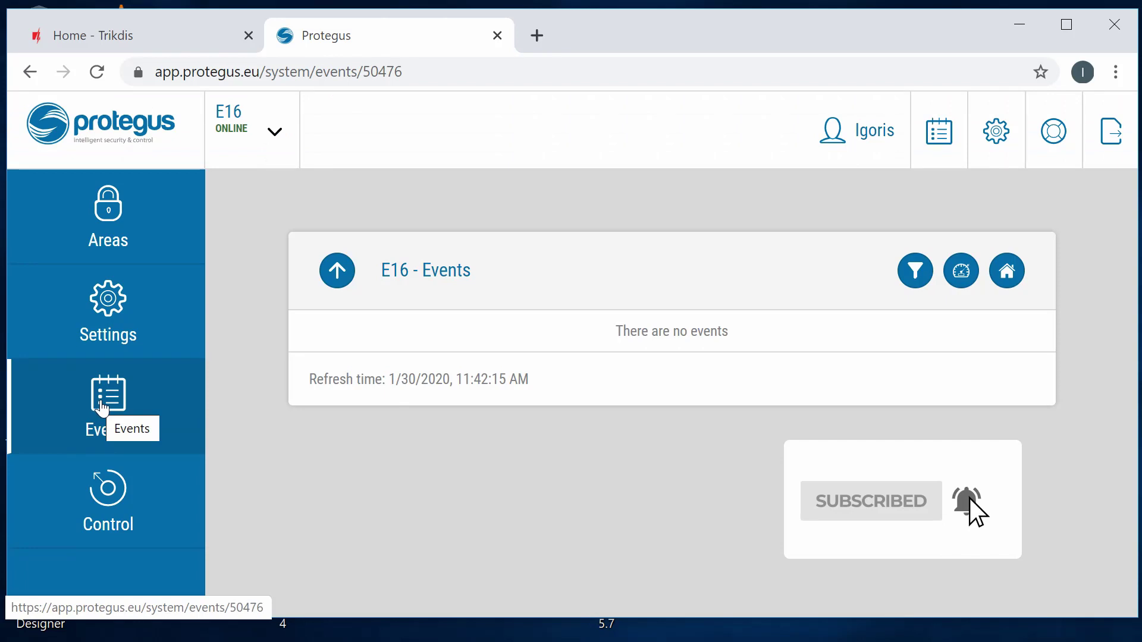
Reload the E16 events list, which is still empty, then go to its Areas page.
{"action": "left_click", "coordinate": [102, 407]}
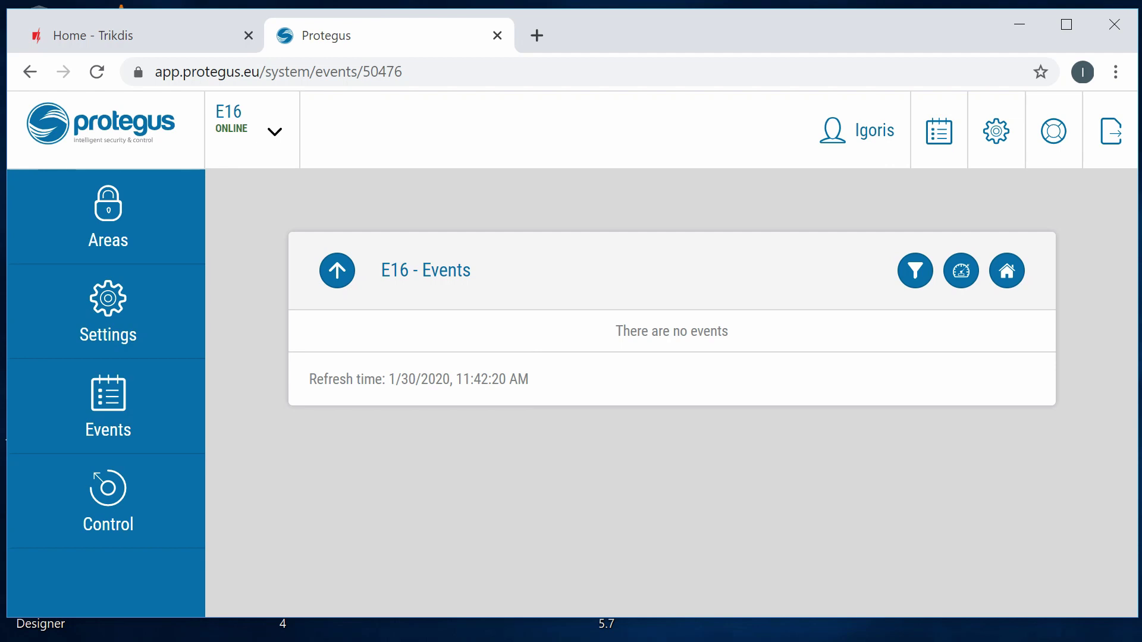
{"action": "left_click", "coordinate": [119, 221]}
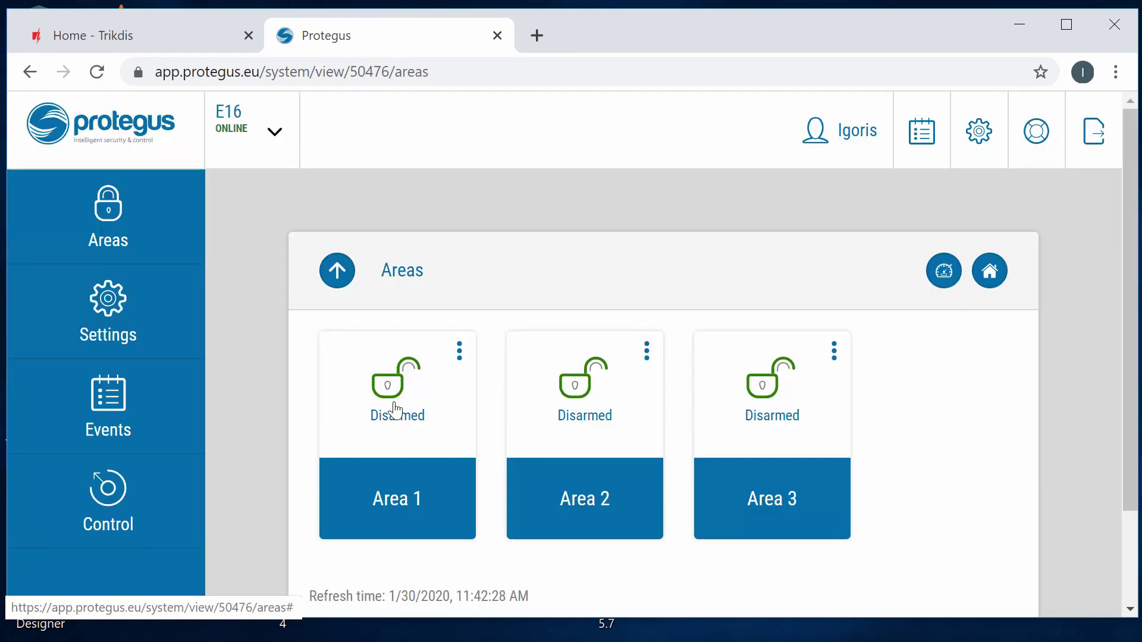
Fully arm Area 1 of the E16 remotely with the keypad code.
{"action": "left_click", "coordinate": [396, 410]}
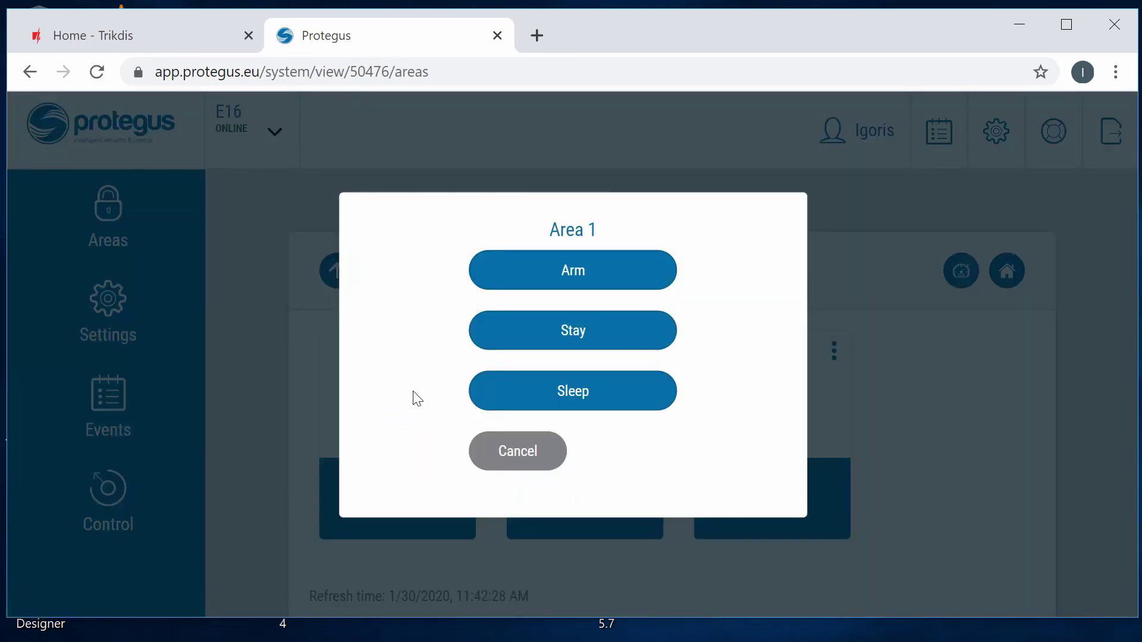
{"action": "left_click", "coordinate": [574, 270]}
{"action": "double_click", "coordinate": [565, 300]}
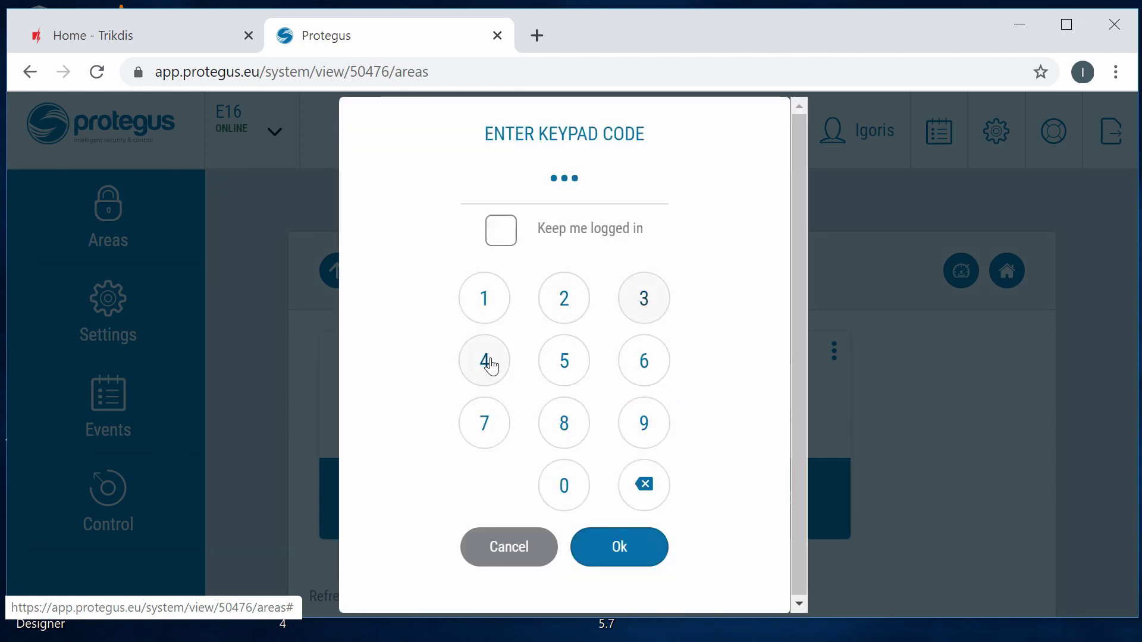
{"action": "left_click", "coordinate": [619, 546]}
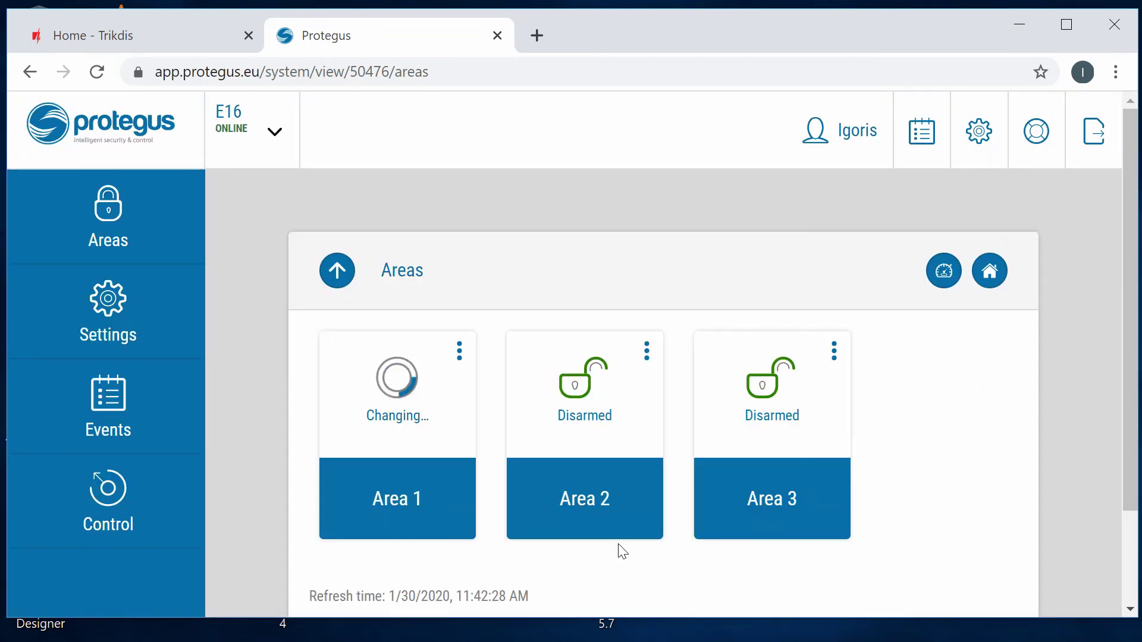
Disarm Area 1 again by entering the keypad code.
{"action": "left_click", "coordinate": [404, 399]}
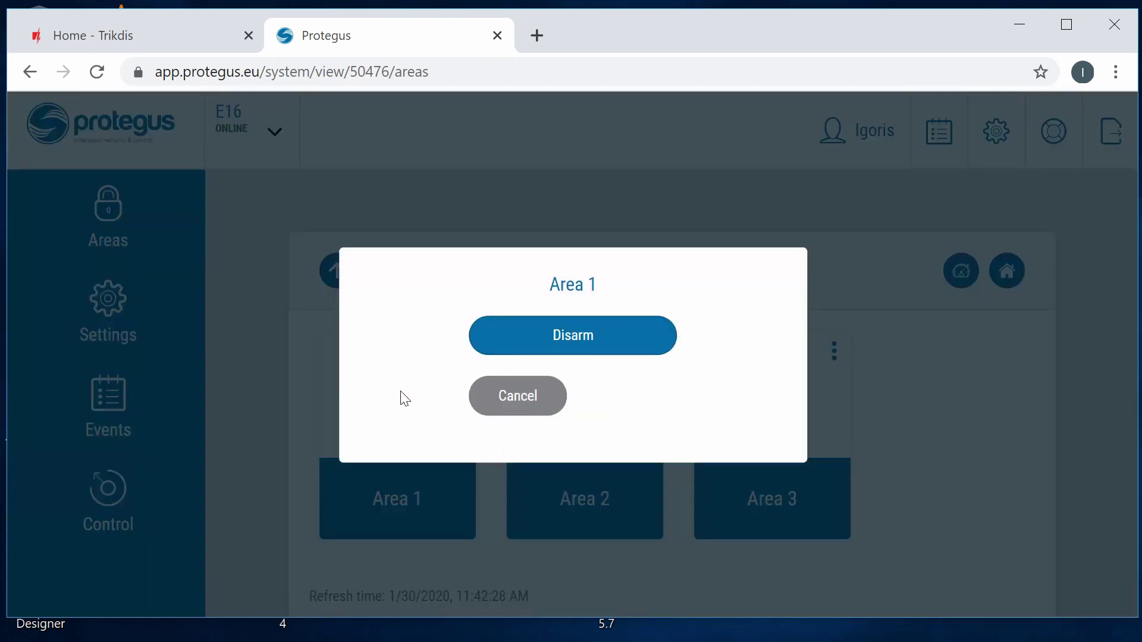
{"action": "left_click", "coordinate": [569, 336]}
{"action": "left_click", "coordinate": [564, 298]}
{"action": "left_click", "coordinate": [626, 312]}
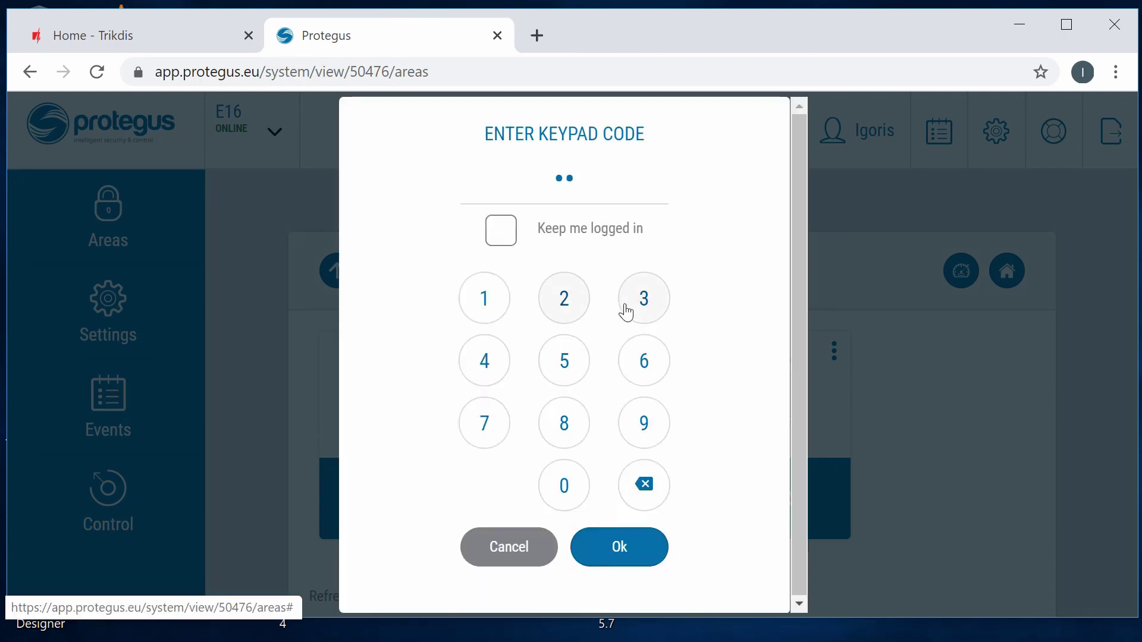
{"action": "left_click", "coordinate": [537, 358]}
{"action": "left_click", "coordinate": [615, 547]}
Review E16's Events log for the Area 1 arm and disarm entries, then minimize Chrome.
{"action": "left_click", "coordinate": [93, 409]}
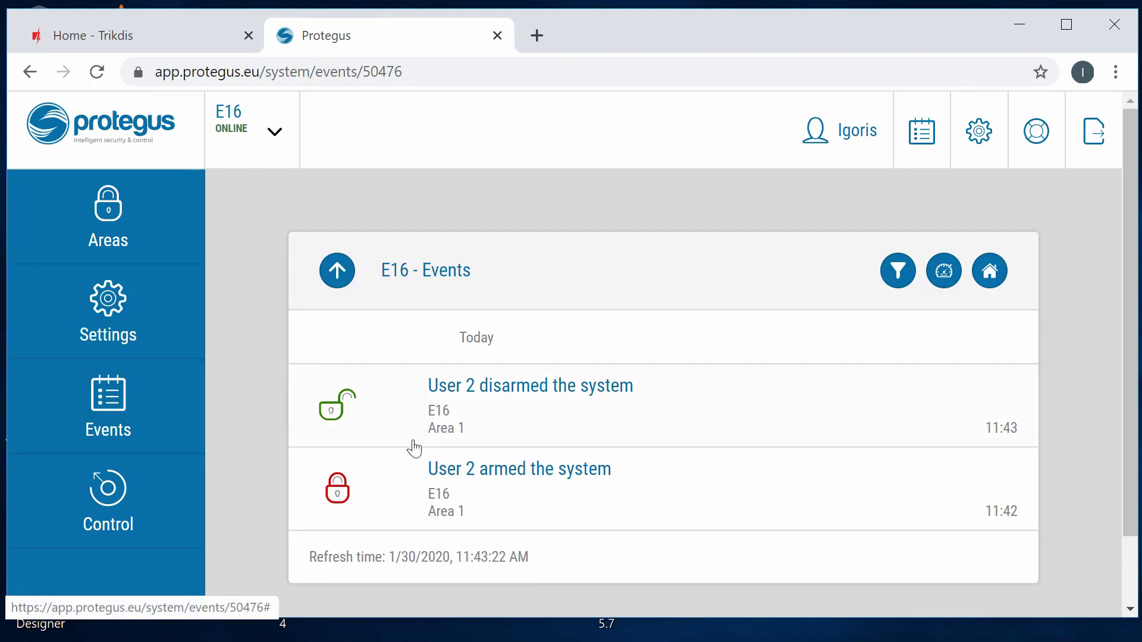
{"action": "scroll", "coordinate": [413, 447], "scroll_direction": "down", "scroll_amount": 2}
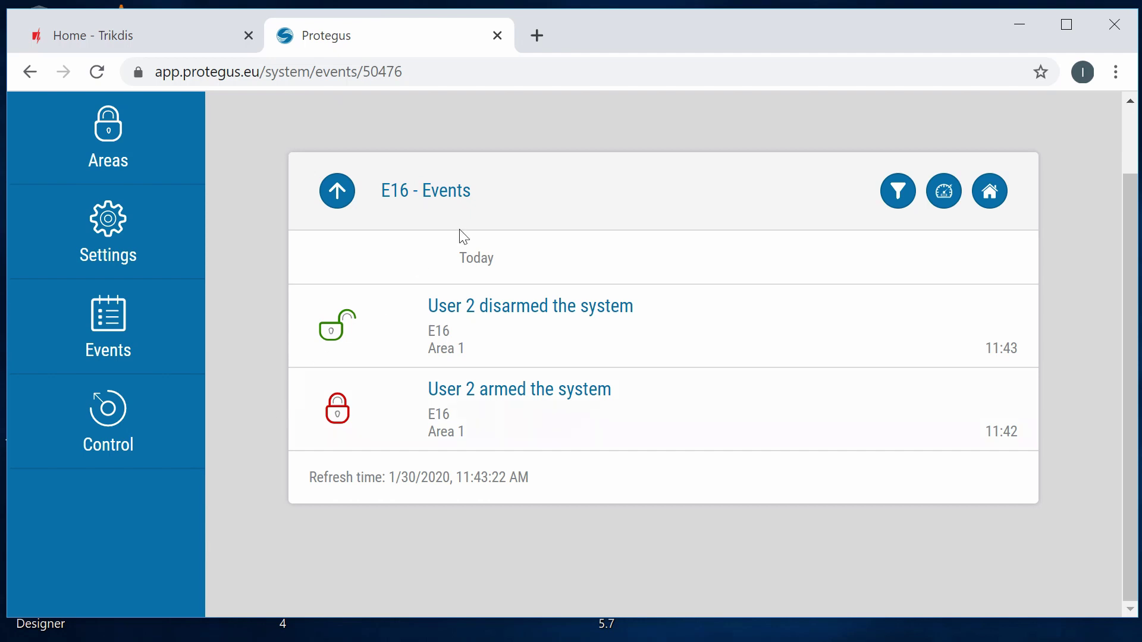
{"action": "left_click", "coordinate": [1017, 18]}
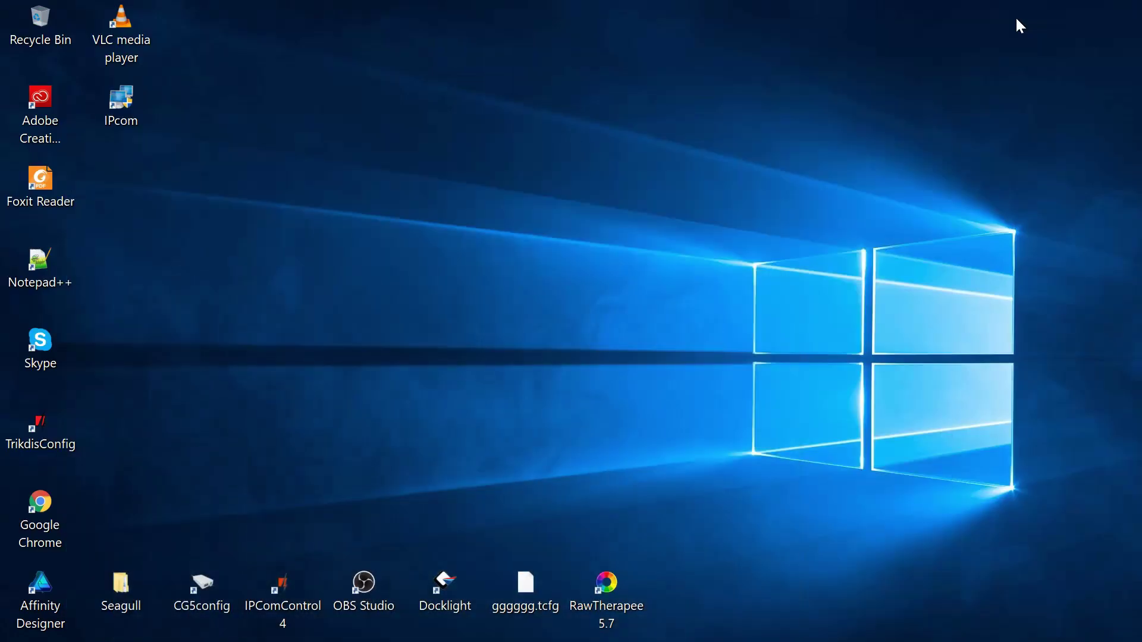